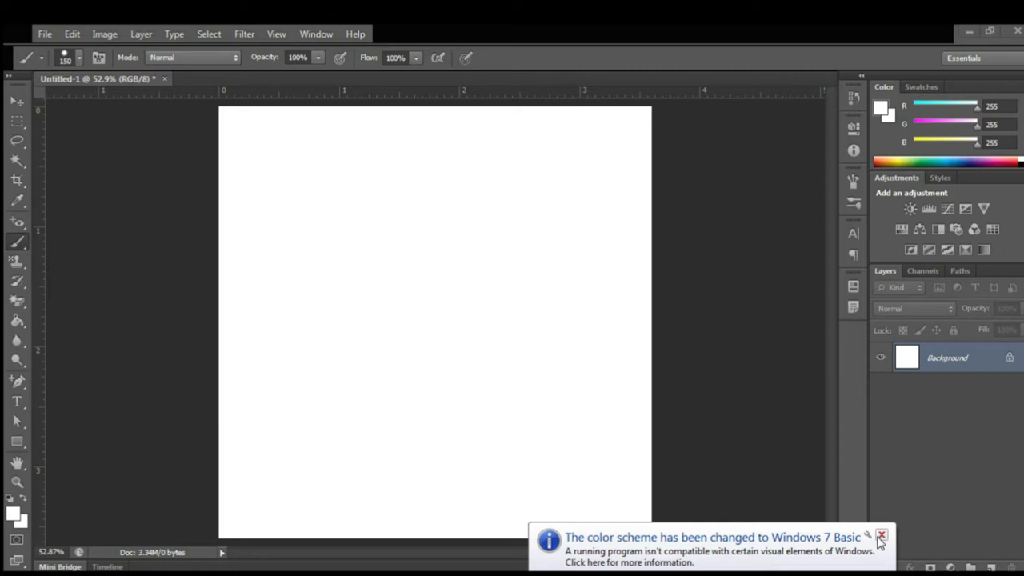
Dismiss the Windows colour-scheme notice and show the tools grouped with the Brush
left_click(879, 535)
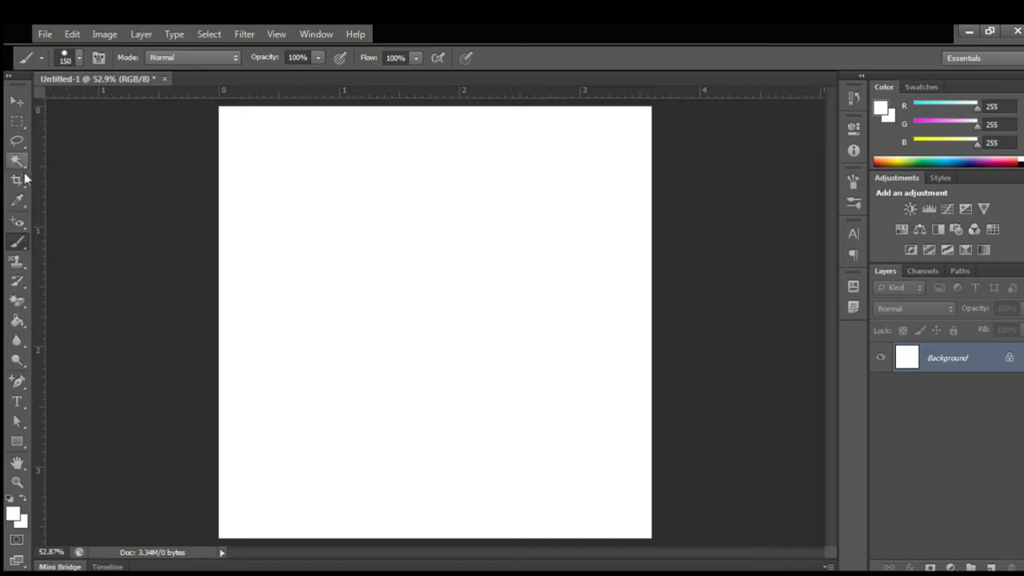
right_click(23, 247)
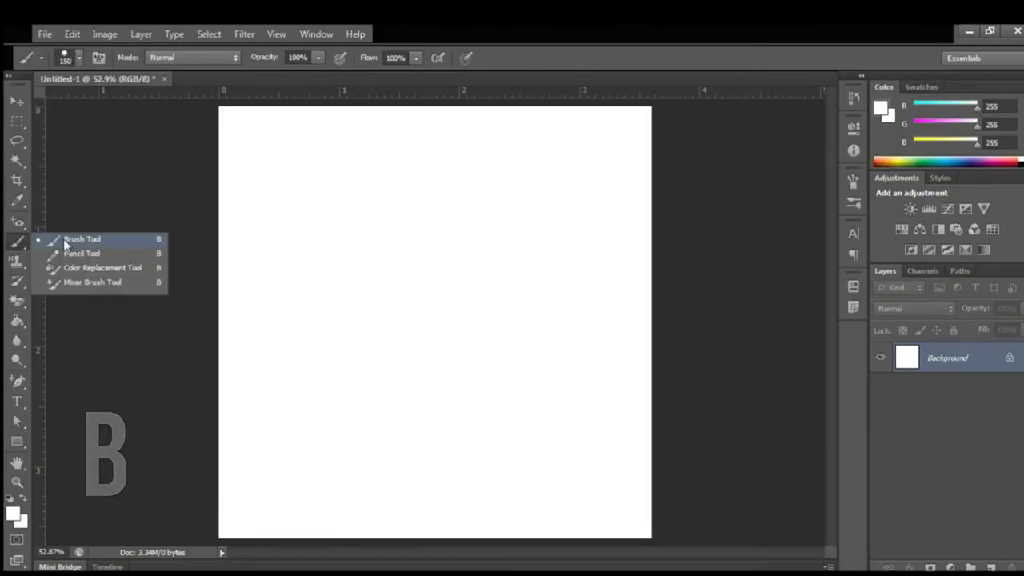
Set the foreground colour to deep blue #2308ca
left_click(990, 30)
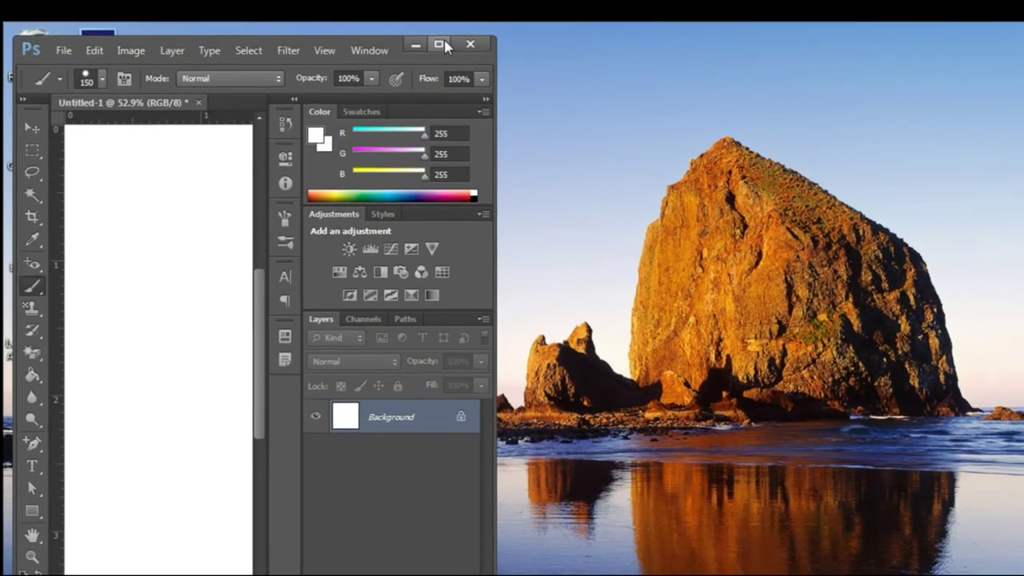
left_click(455, 32)
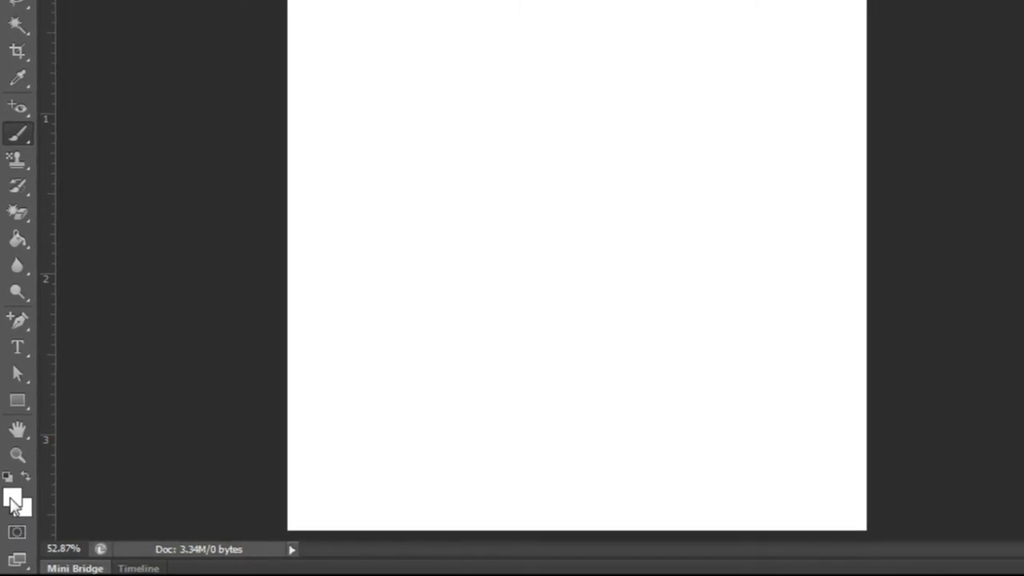
left_click(11, 509)
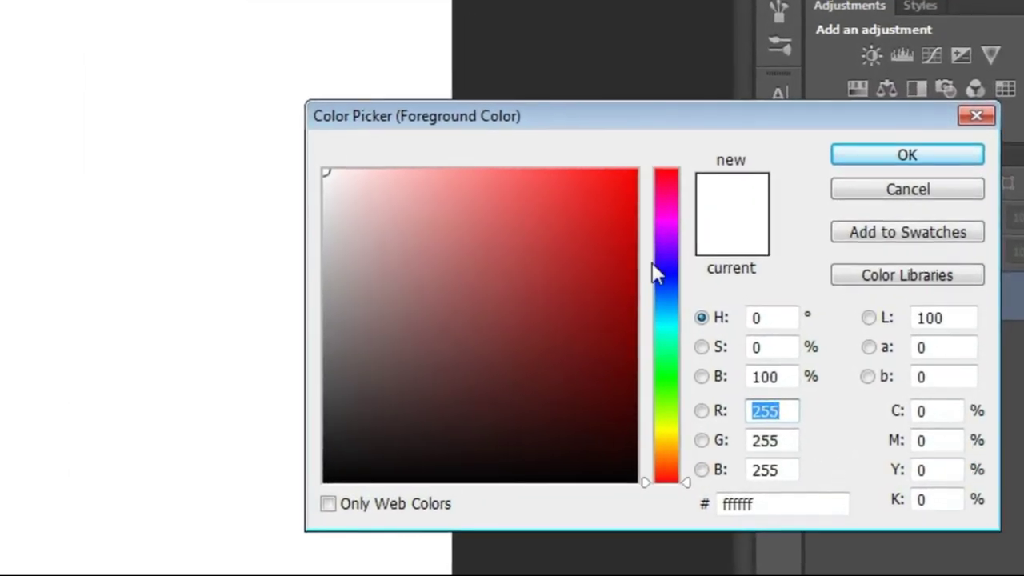
left_click(684, 280)
left_click(613, 235)
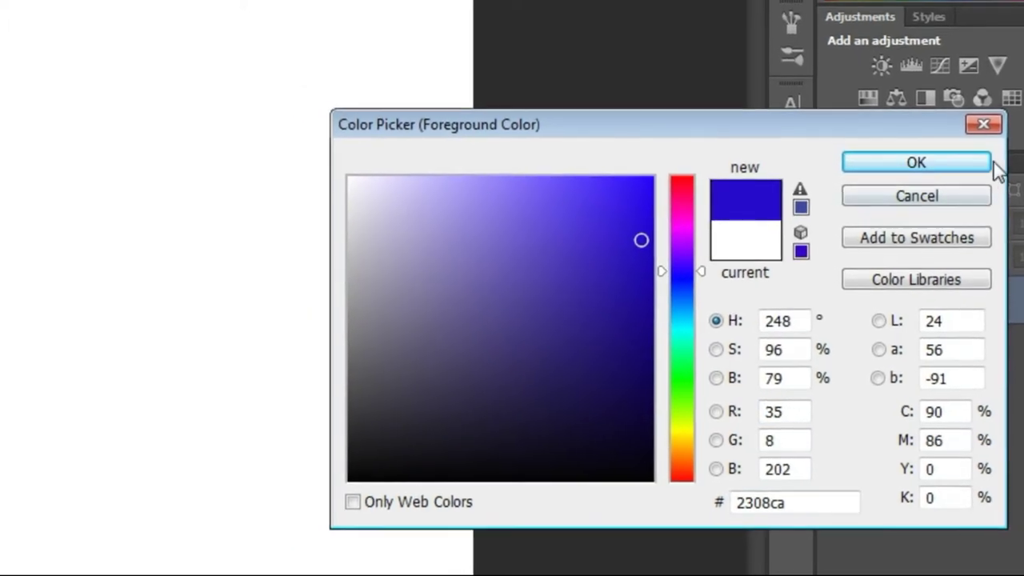
left_click(908, 151)
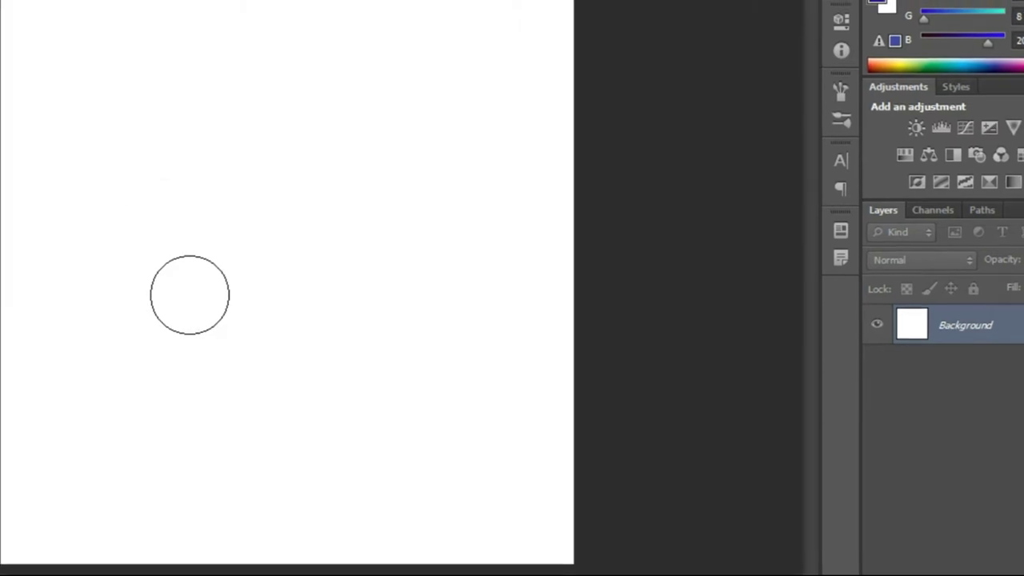
Paint a thick blue test stroke on the canvas, then undo it
left_click(144, 130)
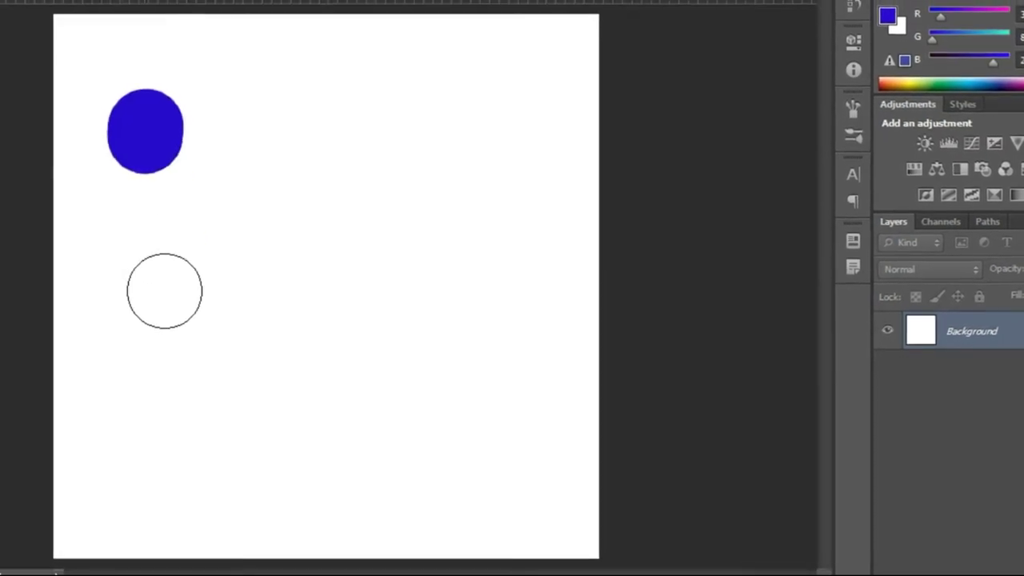
mouse_move(164, 290)
left_mouse_down()
mouse_move(450, 275)
mouse_move(489, 188)
mouse_move(334, 253)
mouse_move(270, 312)
left_mouse_up()
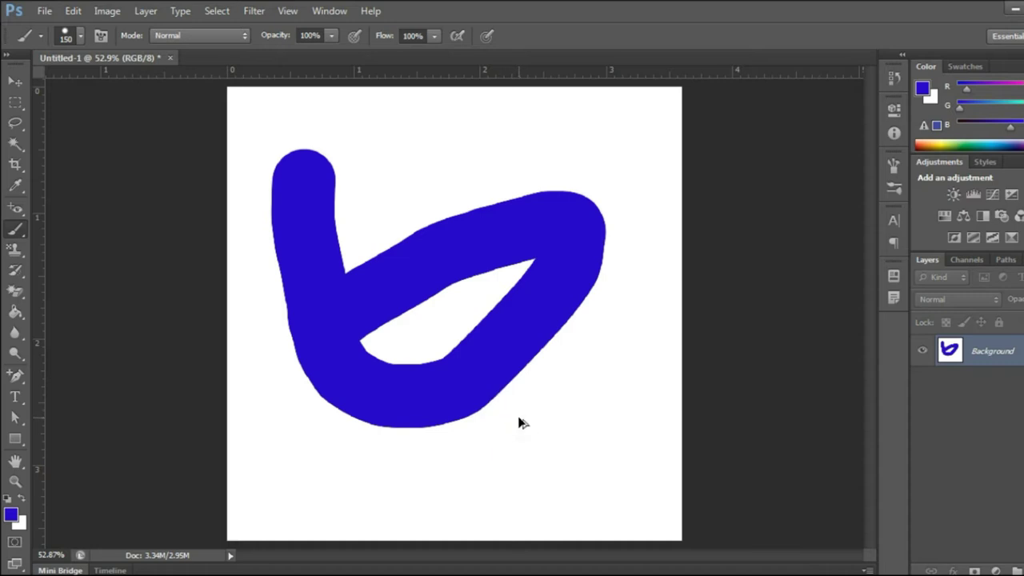
key("ctrl+z")
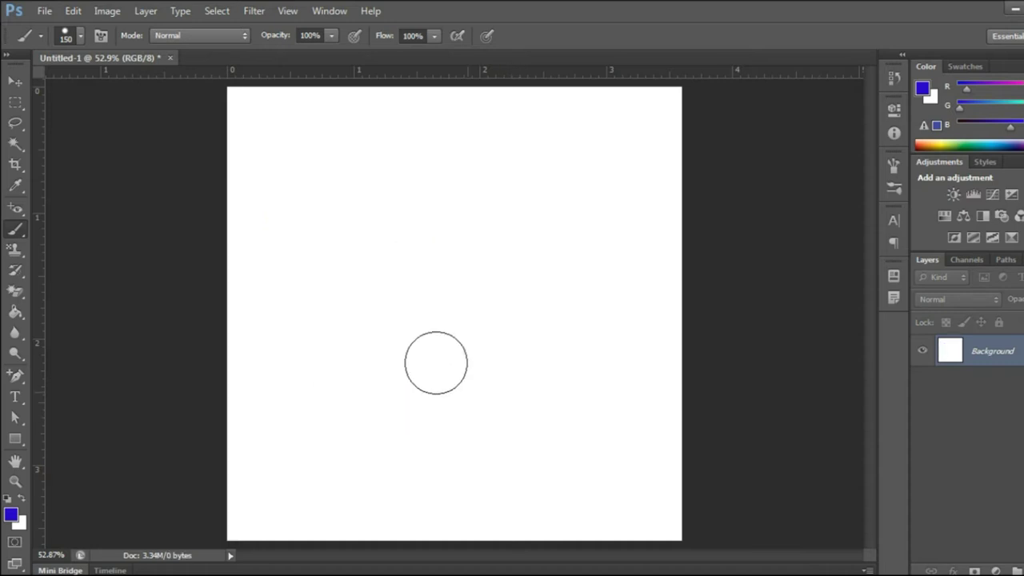
Choose the 1023 tree brush at a smaller size and stamp one blue tree near the upper left
right_click(355, 256)
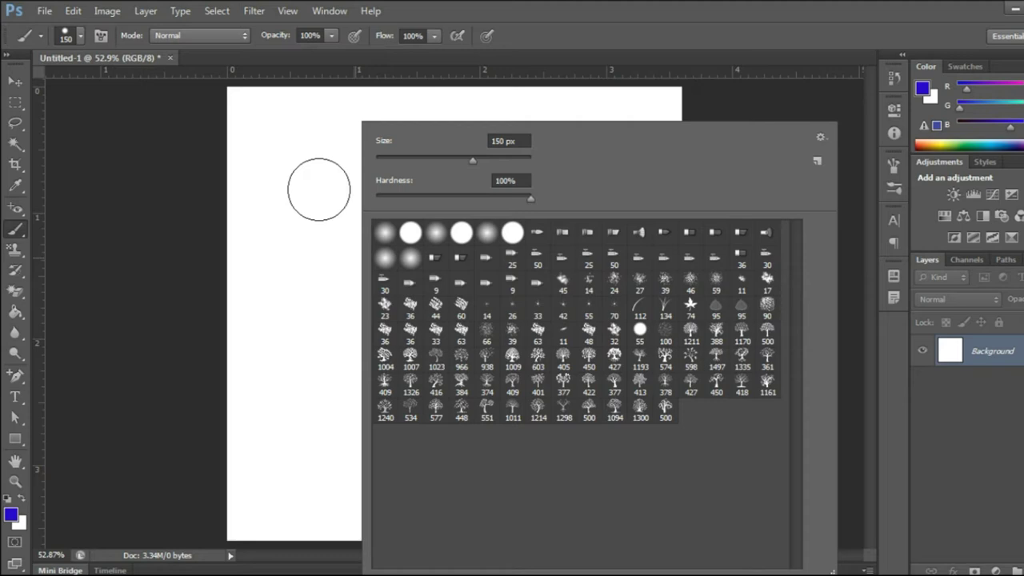
left_click_drag(472, 164, 421, 161)
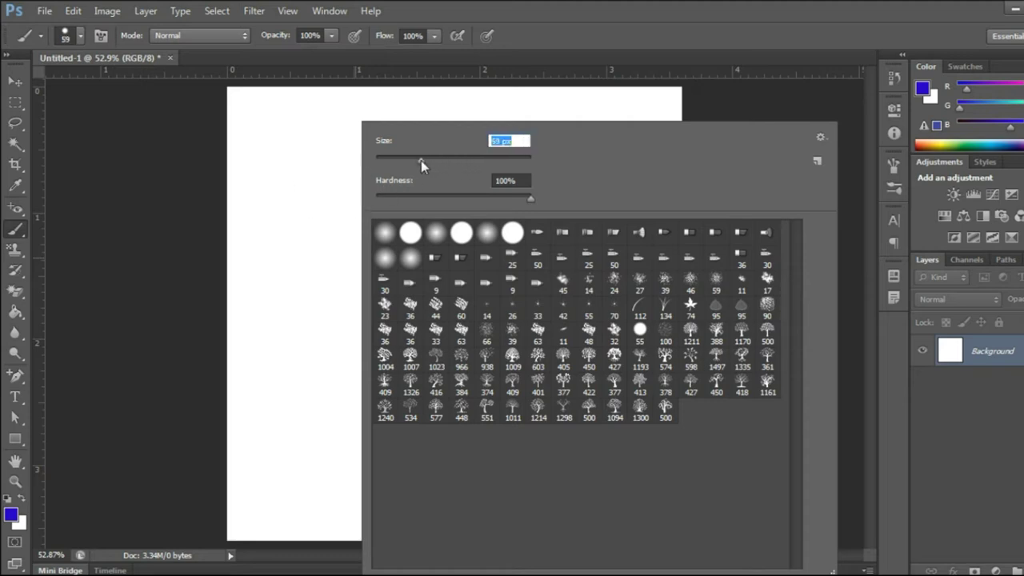
left_click_drag(531, 199, 497, 200)
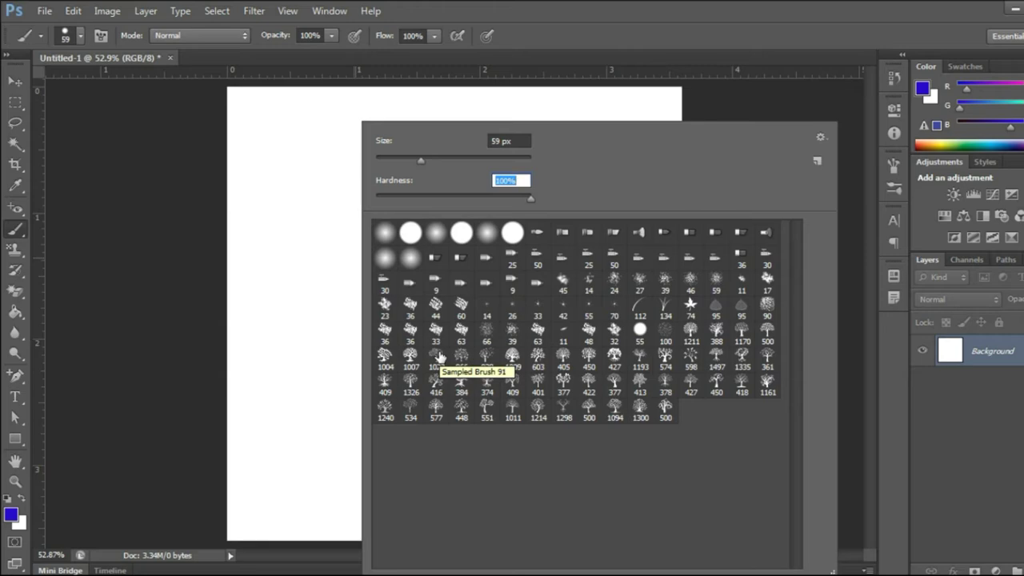
left_click(436, 357)
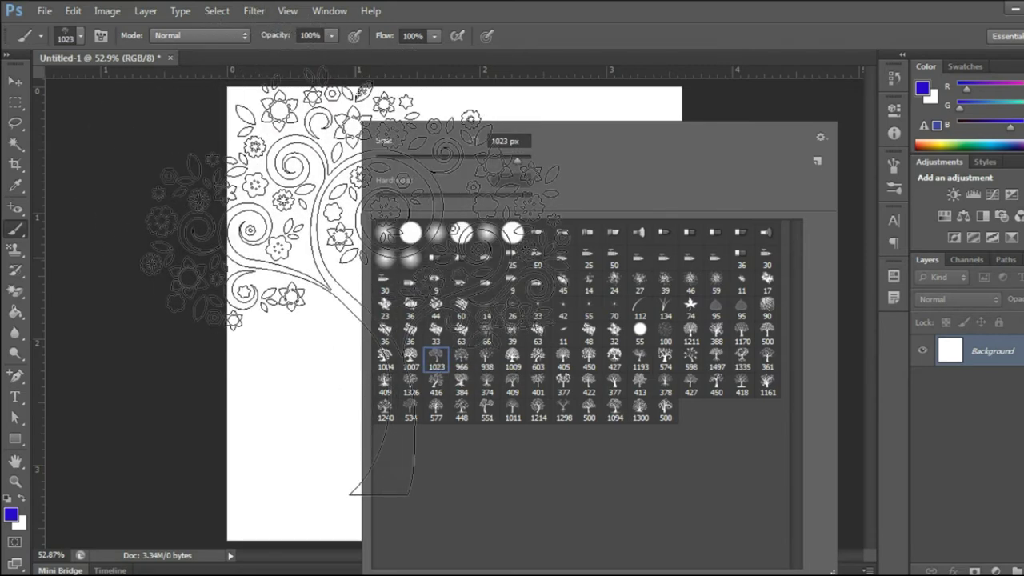
mouse_move(534, 163)
left_mouse_down()
mouse_move(419, 160)
mouse_move(449, 161)
left_mouse_up()
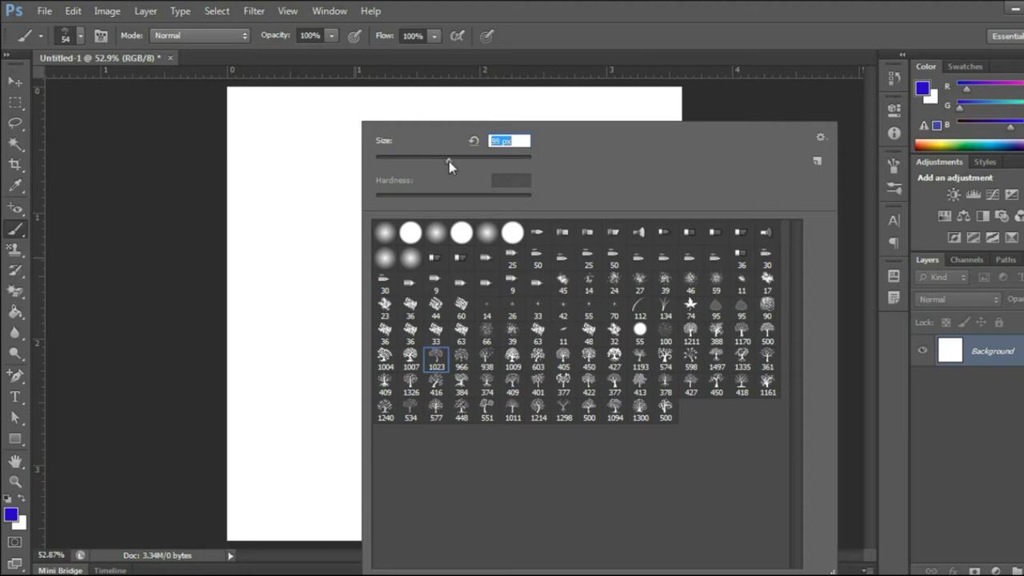
left_click(294, 235)
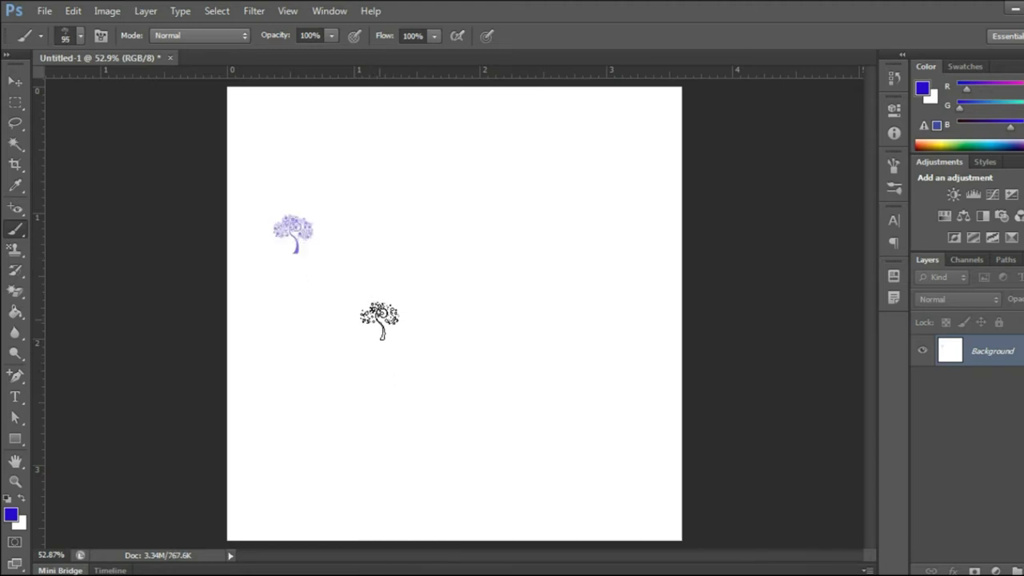
Enable Shape Dynamics with 0% minimum diameter and 100% size jitter
left_click(103, 36)
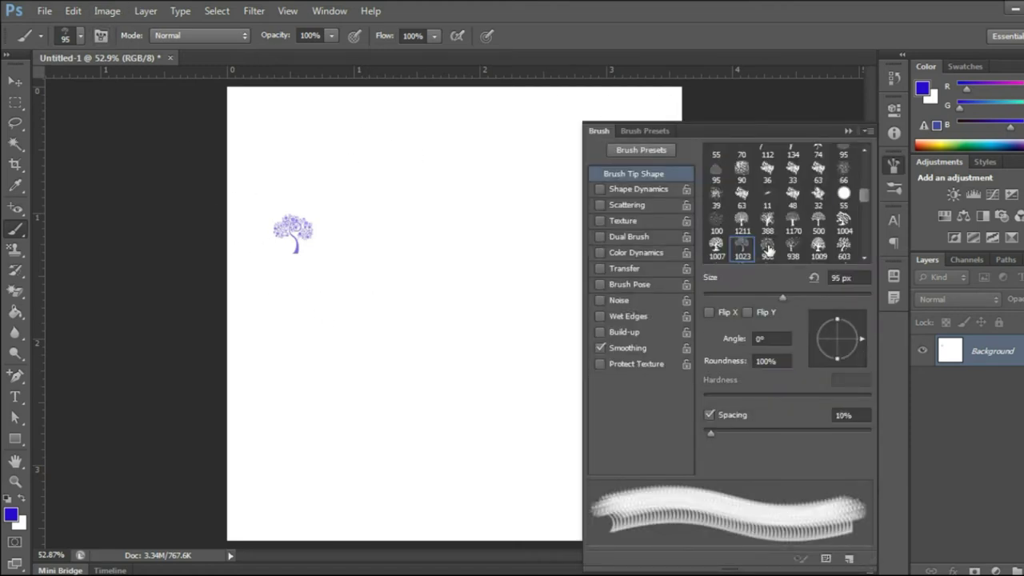
scroll(768, 232, "up", 1)
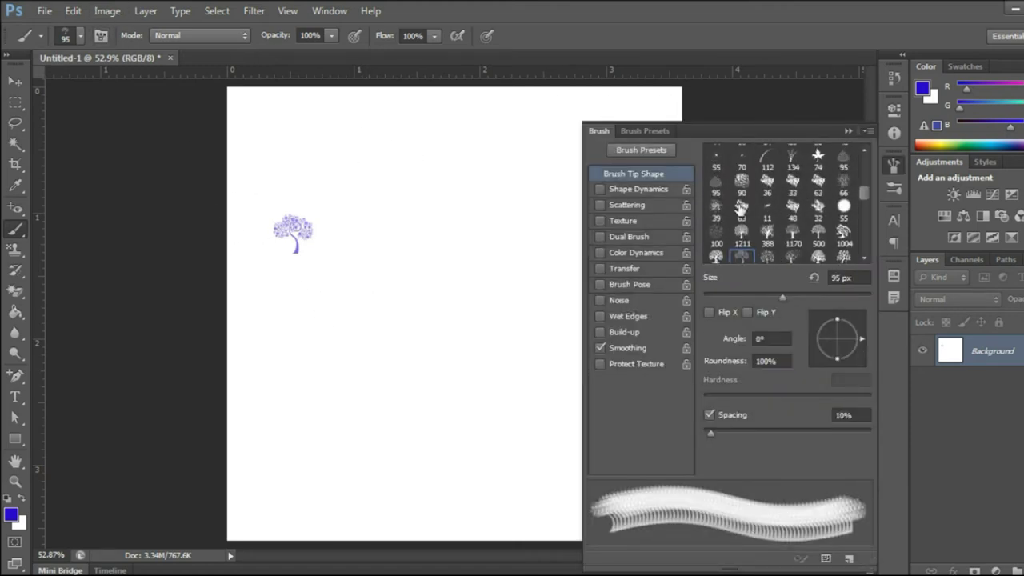
left_click(600, 190)
left_click(632, 190)
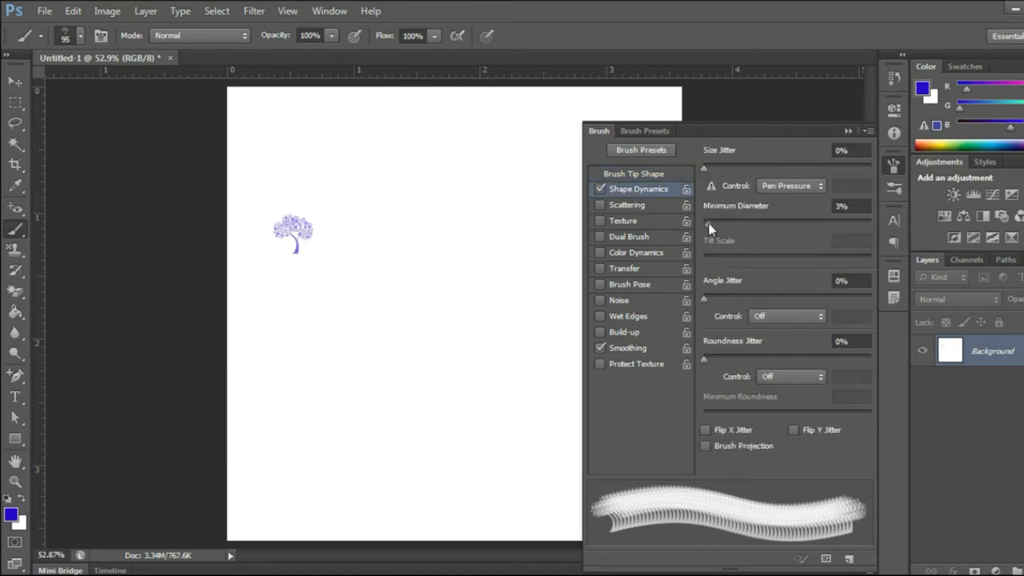
left_click_drag(765, 225, 698, 224)
left_click_drag(708, 169, 808, 167)
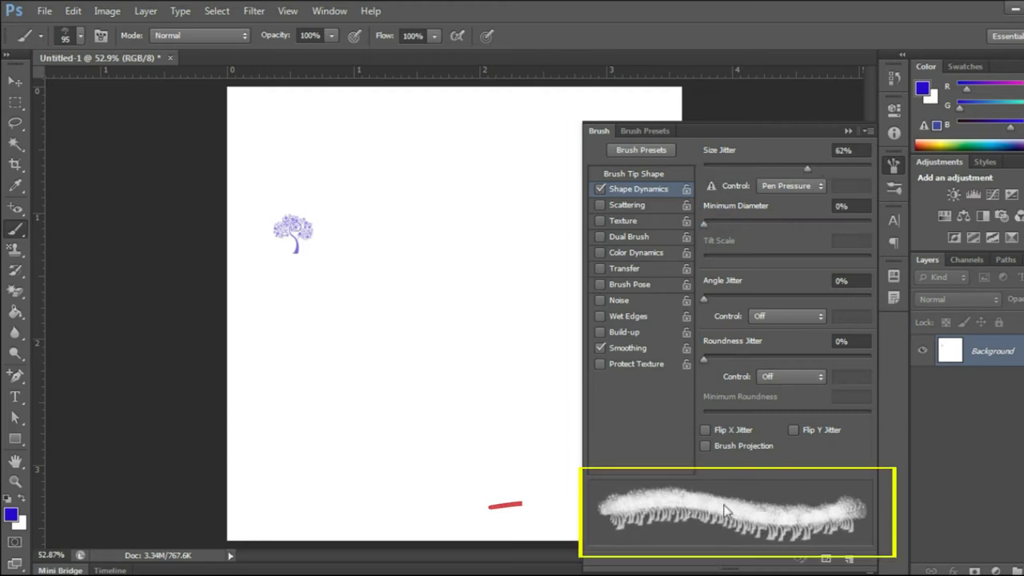
left_click_drag(809, 170, 885, 168)
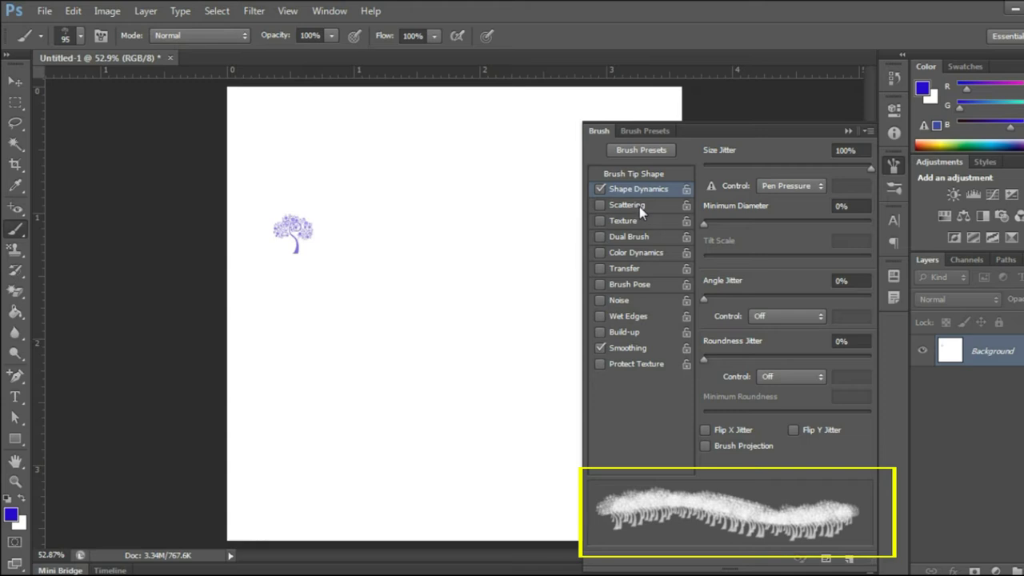
Set the brush tip spacing to 50% and flatten the tip slightly
left_click(638, 177)
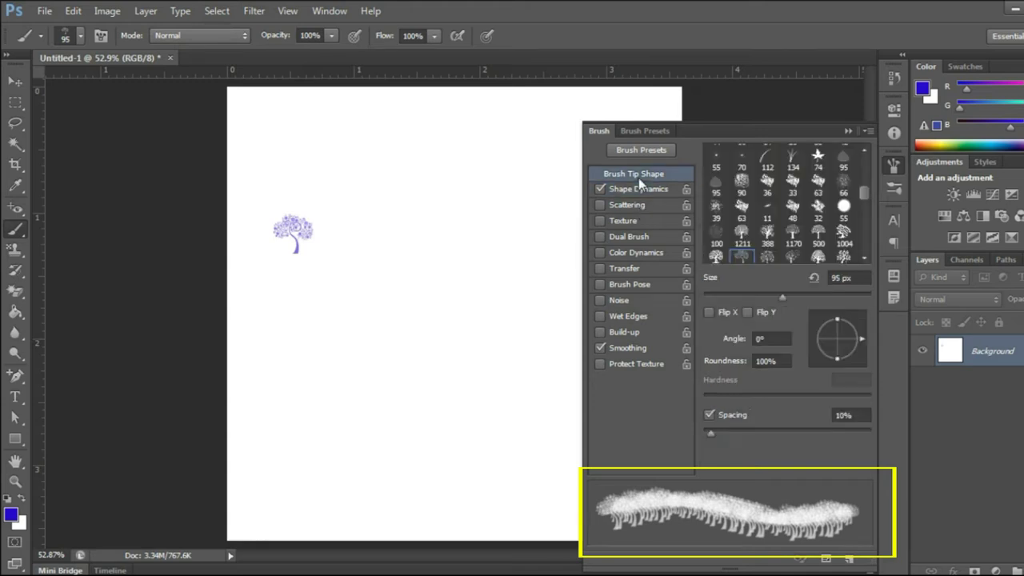
mouse_move(710, 436)
left_mouse_down()
mouse_move(753, 437)
mouse_move(744, 436)
left_mouse_up()
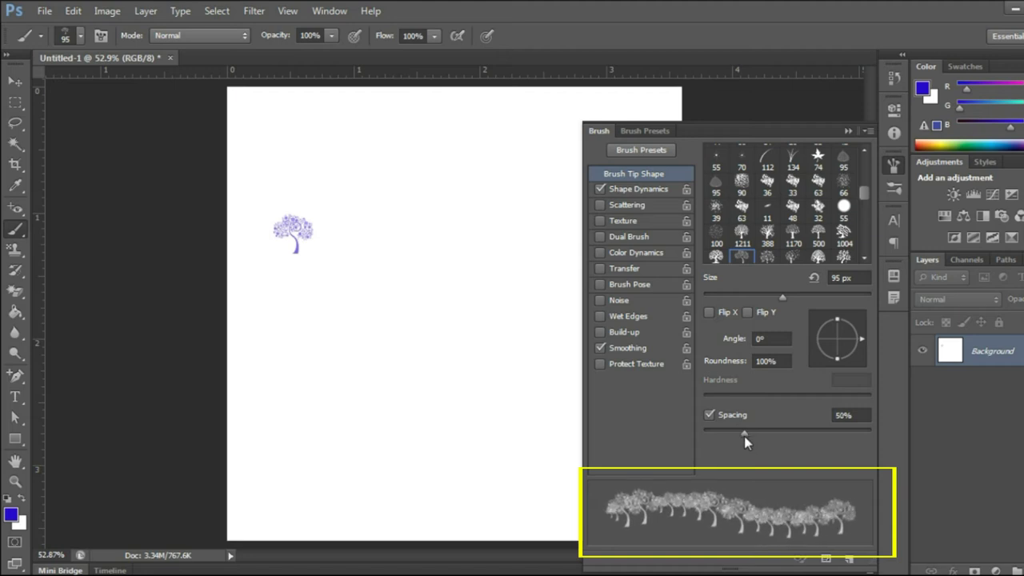
left_click_drag(836, 355, 838, 361)
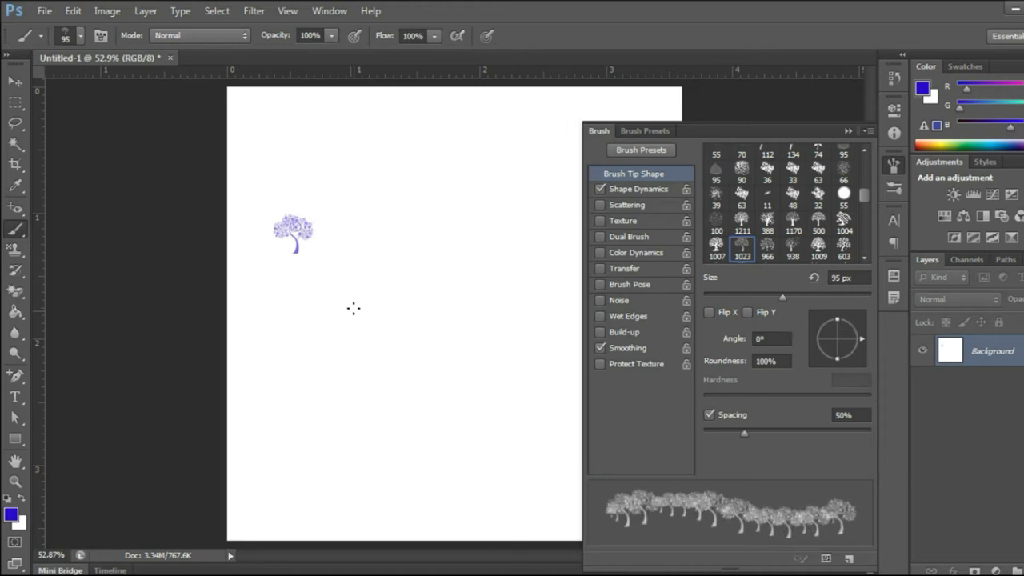
Paint three connected looping strokes of spaced blue trees across the canvas
mouse_move(295, 284)
left_mouse_down()
mouse_move(304, 304)
mouse_move(336, 320)
mouse_move(430, 338)
mouse_move(534, 329)
left_mouse_up()
mouse_move(548, 238)
left_mouse_down()
mouse_move(467, 165)
mouse_move(365, 155)
mouse_move(256, 234)
mouse_move(274, 366)
mouse_move(521, 411)
mouse_move(549, 450)
mouse_move(438, 472)
left_mouse_up()
left_click_drag(367, 473, 272, 473)
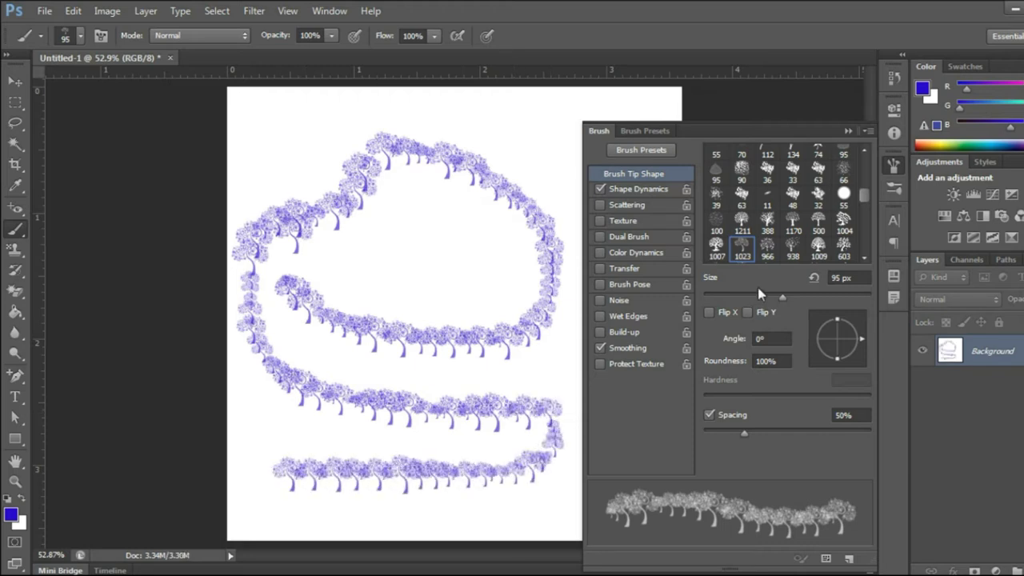
Close the Brush panel and check the Mode, Opacity and brush tip options
left_click(893, 169)
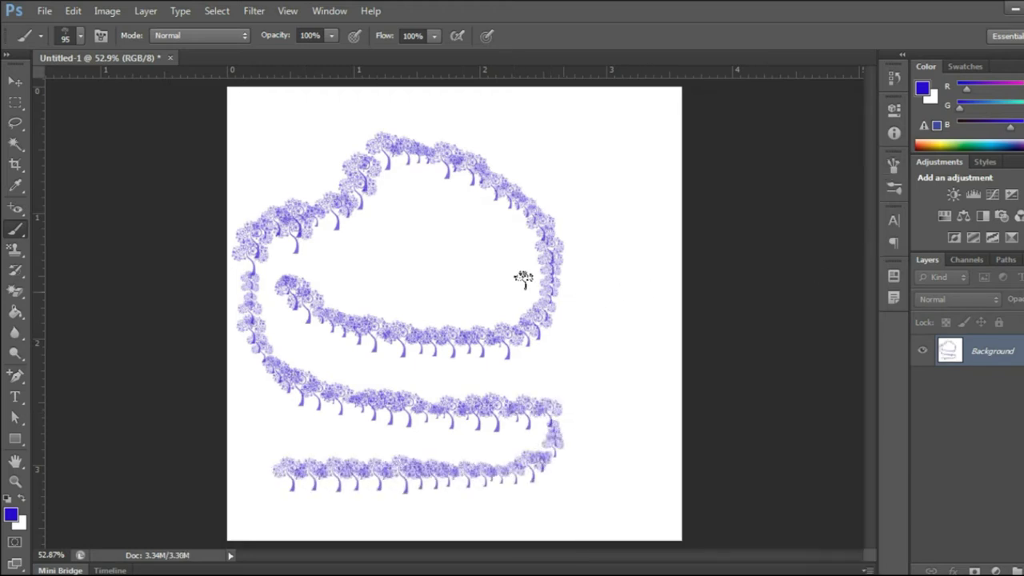
left_click(196, 35)
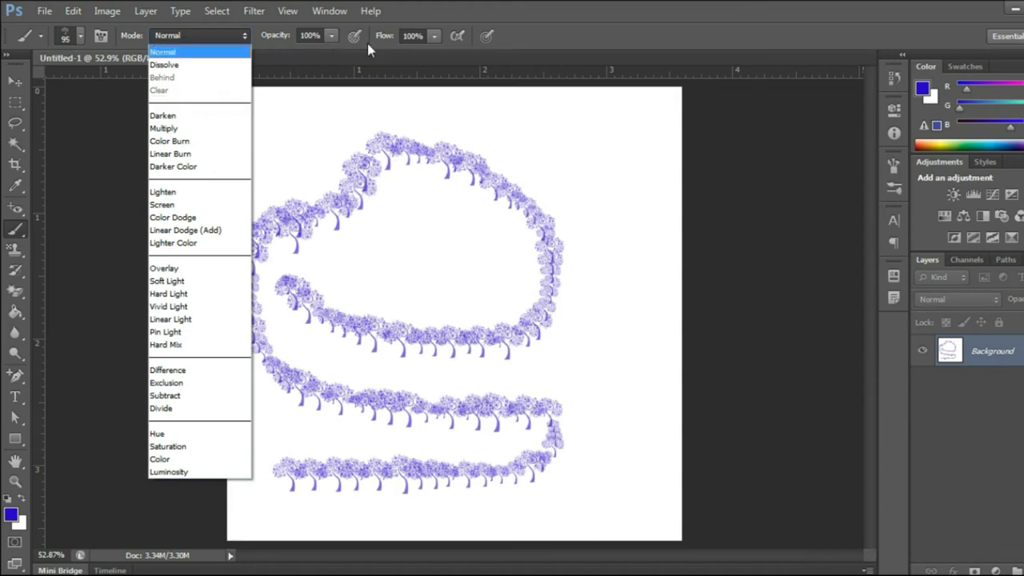
left_click(332, 38)
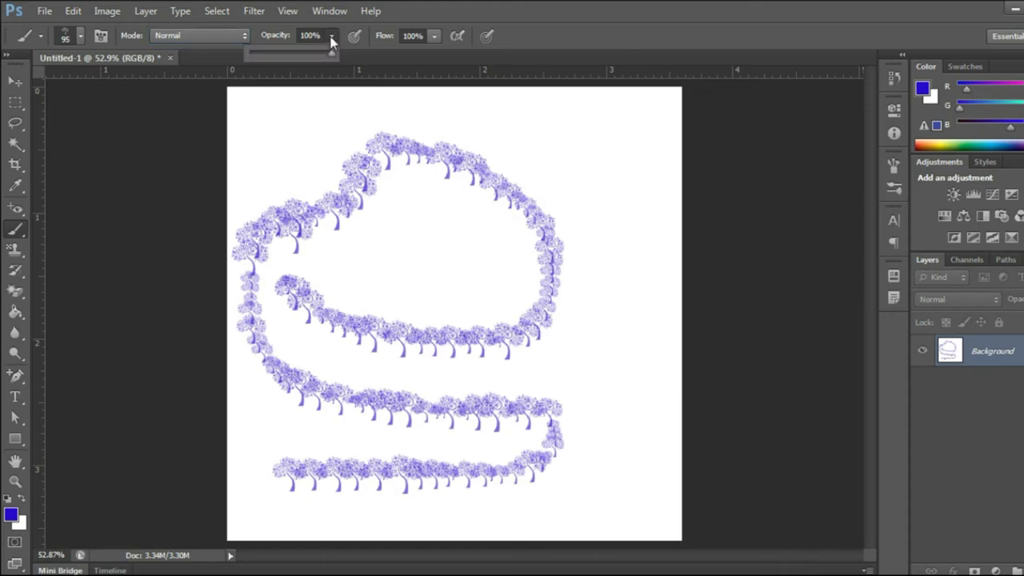
right_click(427, 229)
Stamp a larger tree, then paint two solid dots and a thick diagonal with a round brush
left_click_drag(524, 163, 540, 163)
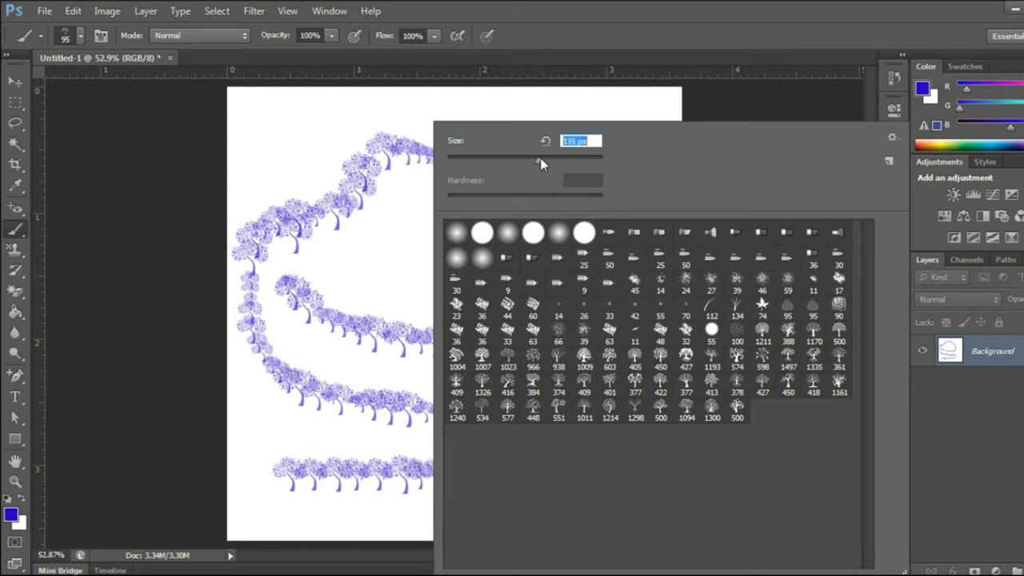
left_click(277, 144)
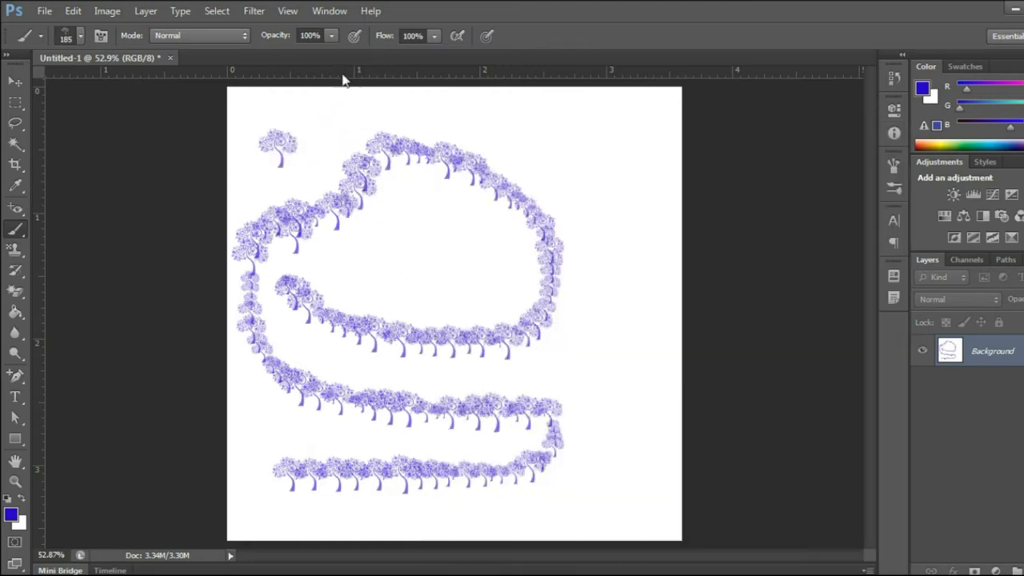
right_click(323, 167)
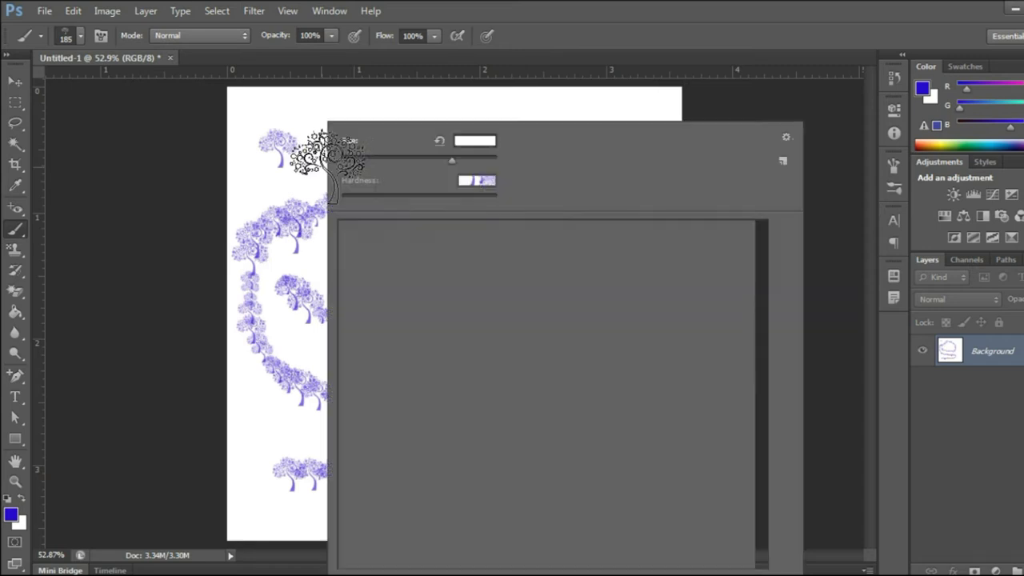
left_click(296, 214)
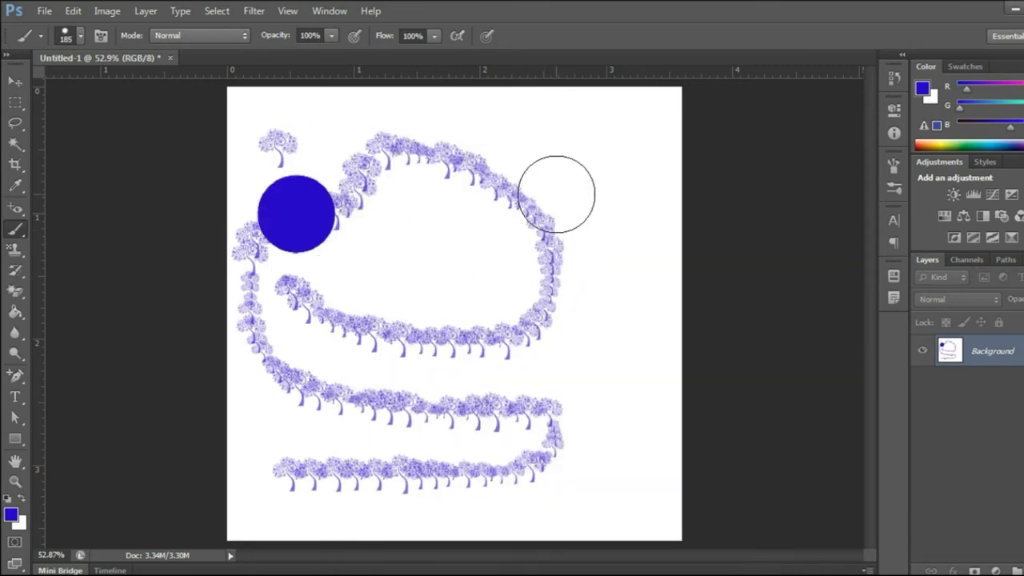
left_click(556, 195)
left_click(408, 182)
left_click(520, 314, "shift")
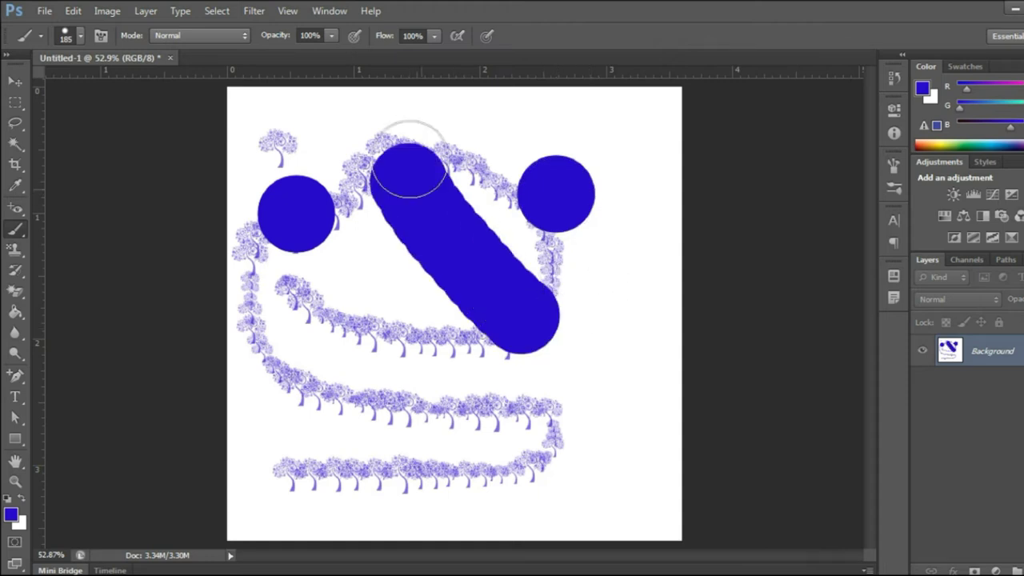
Paint translucent strokes at 46% opacity, then step back through the painted strokes
left_click(333, 38)
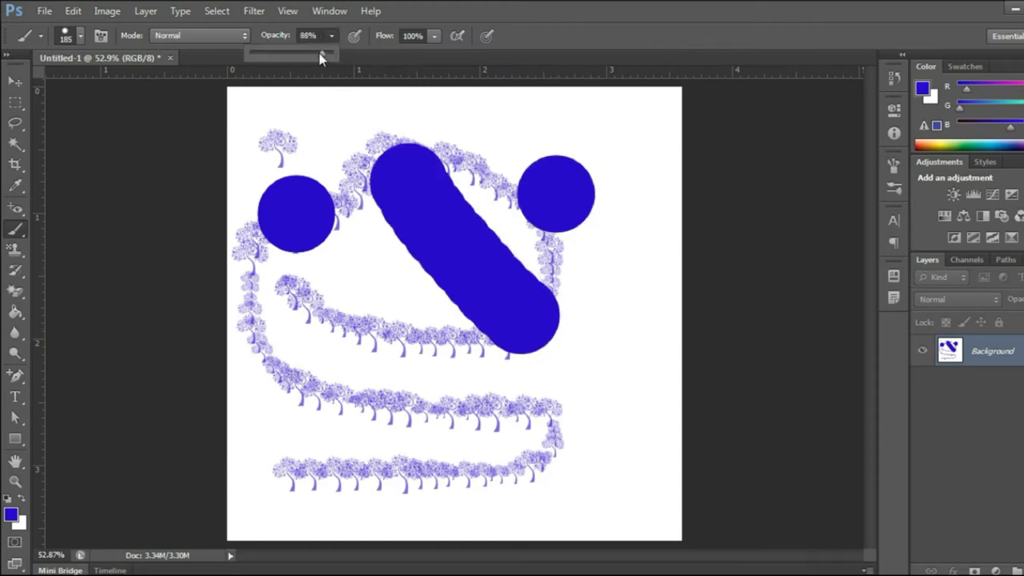
left_click_drag(289, 58, 288, 57)
left_click(348, 276)
left_click(470, 425, "shift")
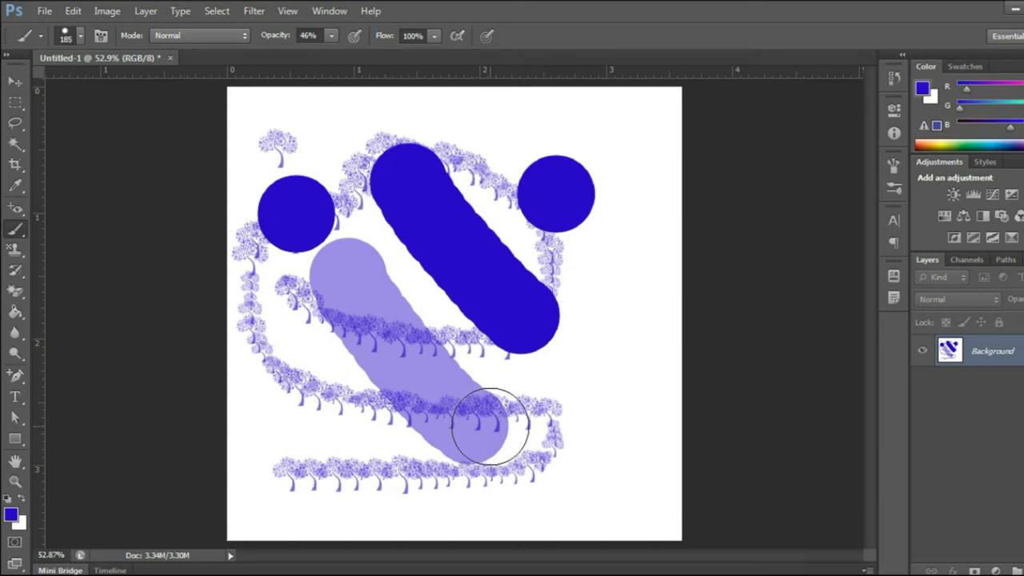
left_click(272, 340)
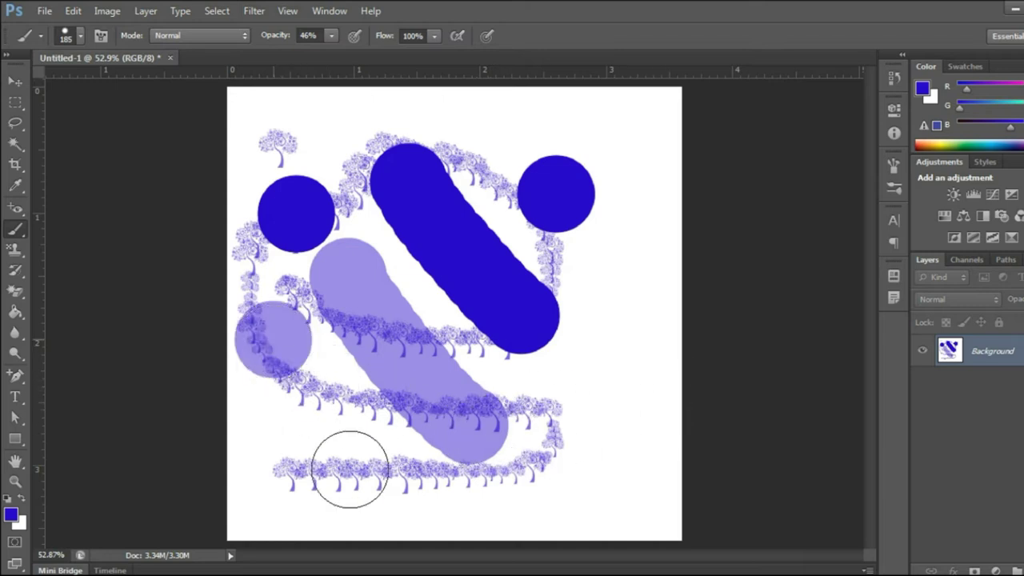
left_click(432, 503, "shift")
left_click(669, 461, "shift")
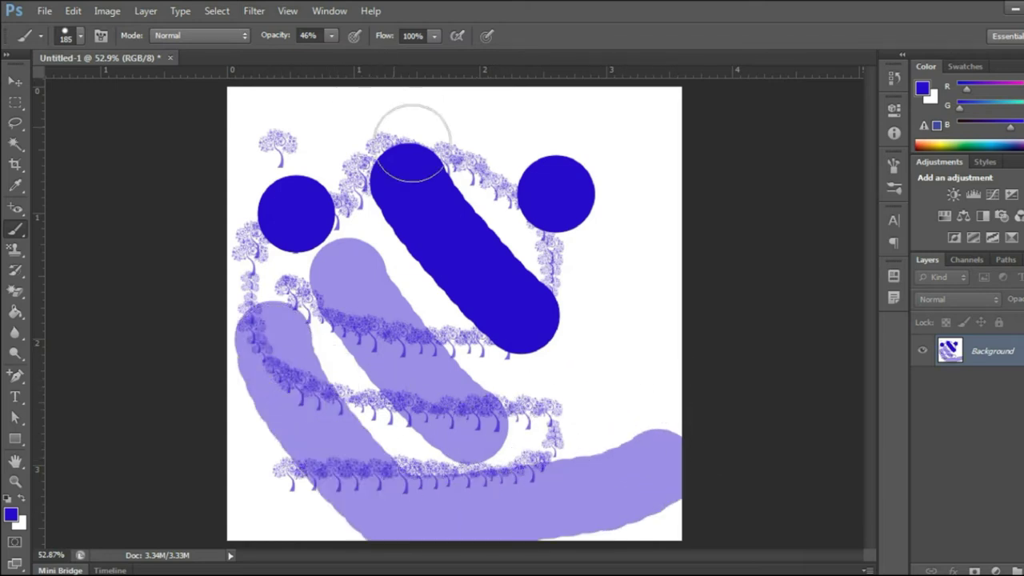
left_click_drag(620, 184, 615, 263)
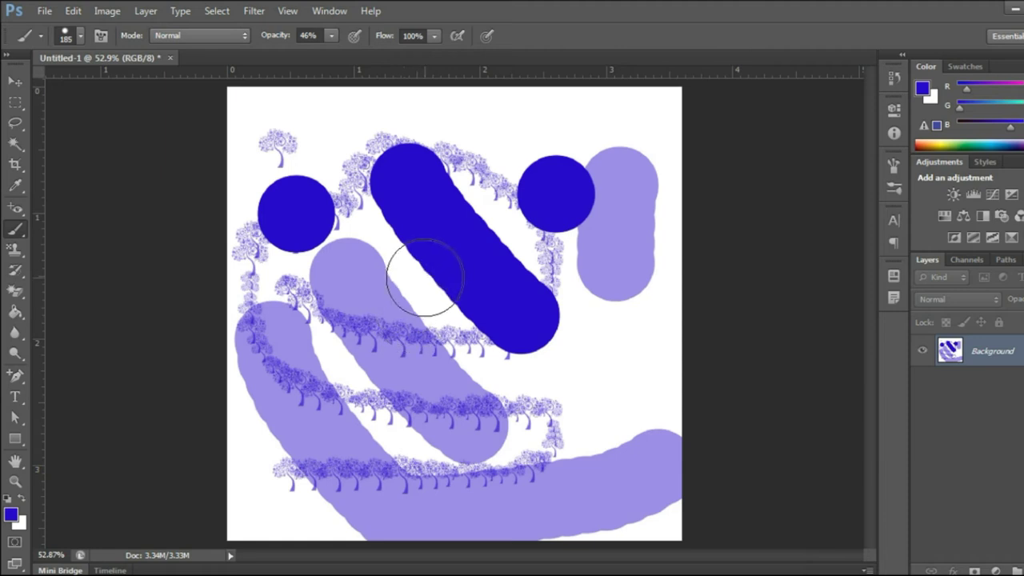
key("ctrl+alt+z")
key("ctrl+alt+z")
key("ctrl+alt+z")
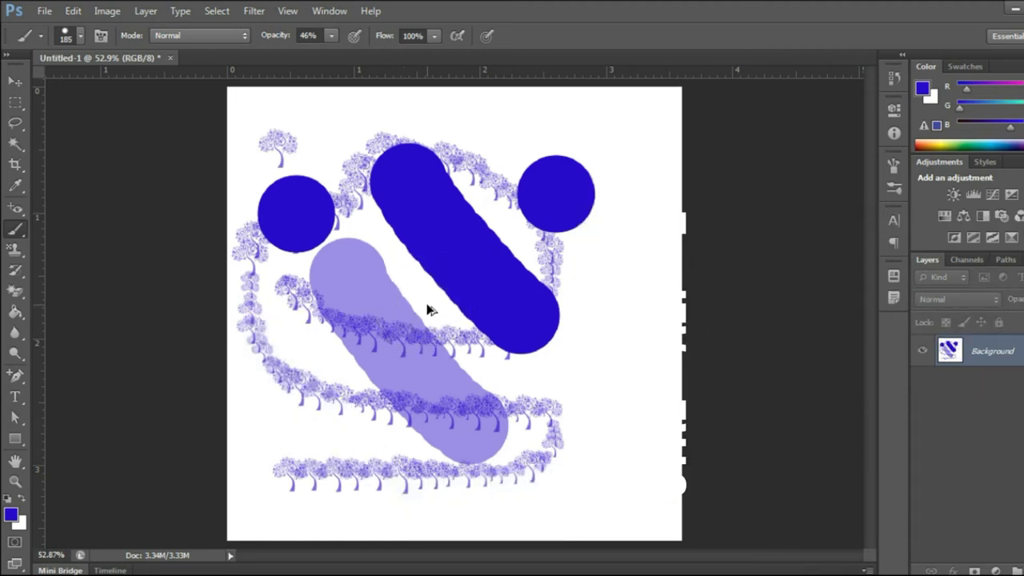
key("ctrl+alt+z")
key("ctrl+alt+z")
key("ctrl+alt+z")
key("ctrl+alt+z")
key("ctrl+alt+z")
key("ctrl+alt+z")
key("ctrl+alt+z")
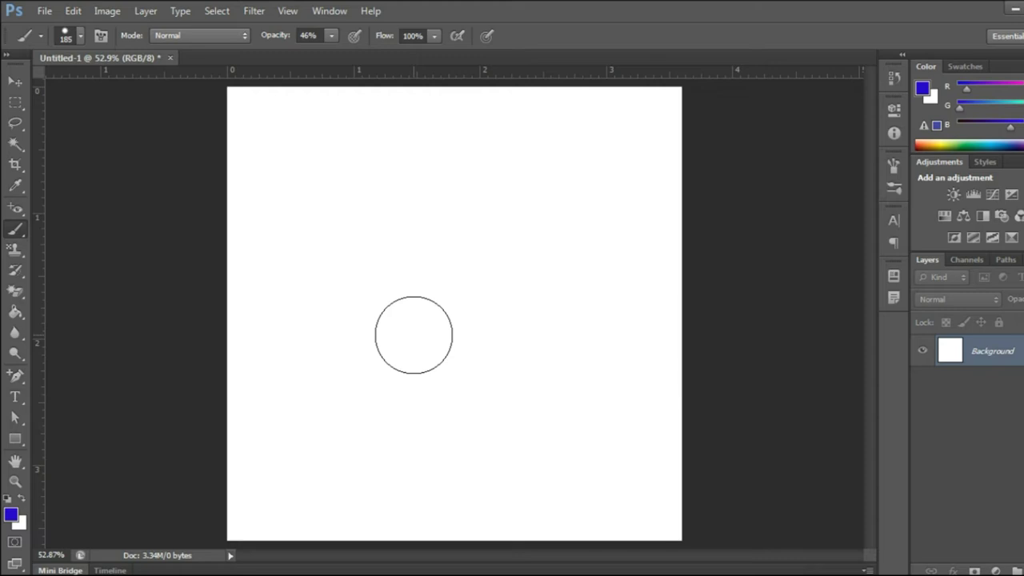
type("50")
Paint three round dots at 50%, 90% and 100% opacity, from pale purple to dark blue
left_click(310, 36)
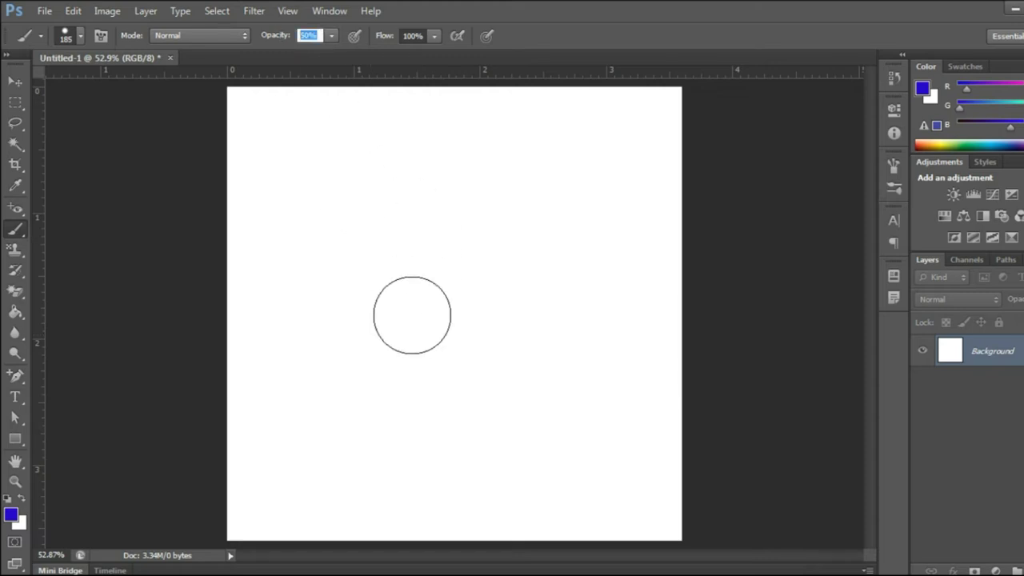
left_click(412, 315)
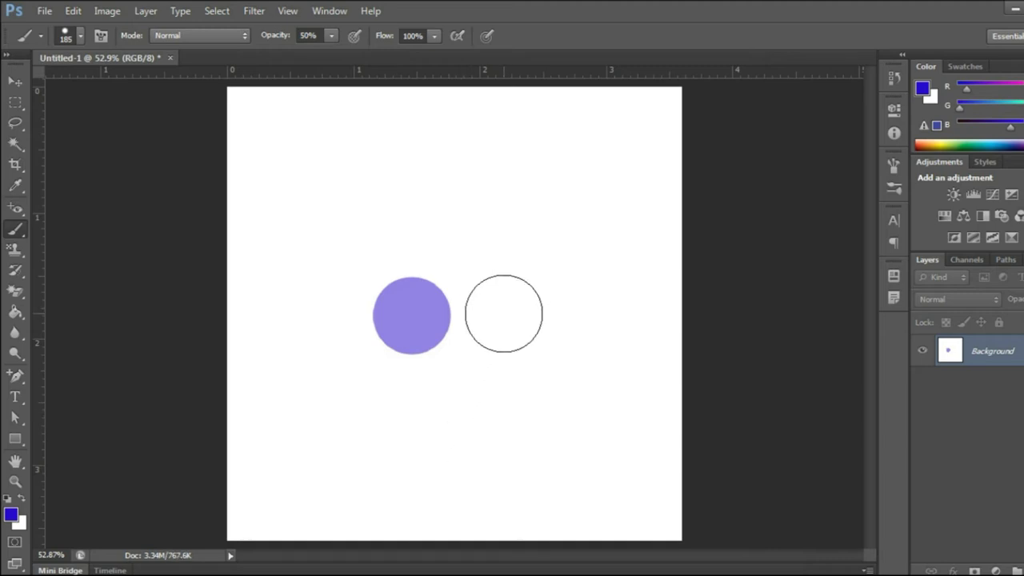
key("9")
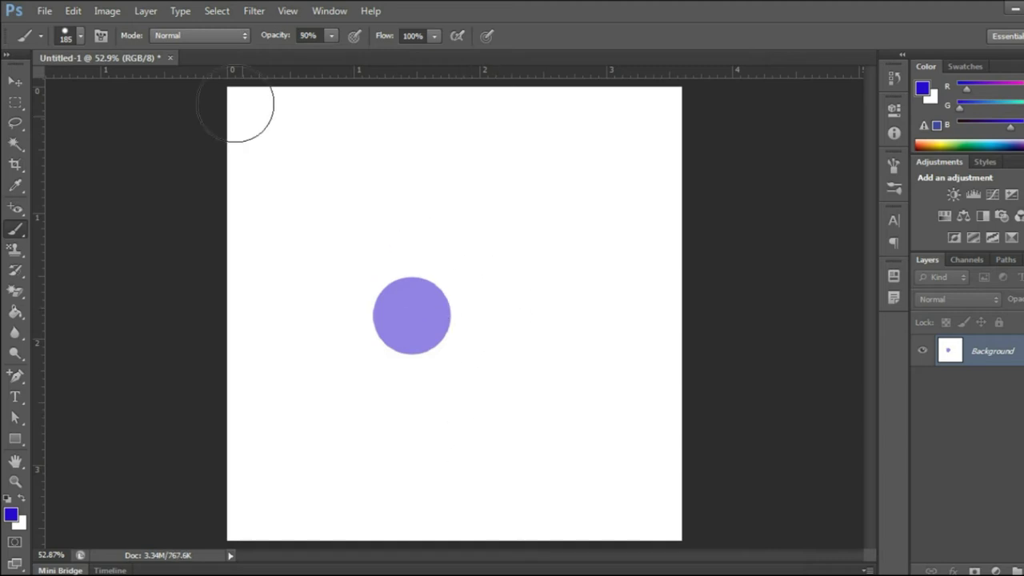
key("0")
left_click(471, 232)
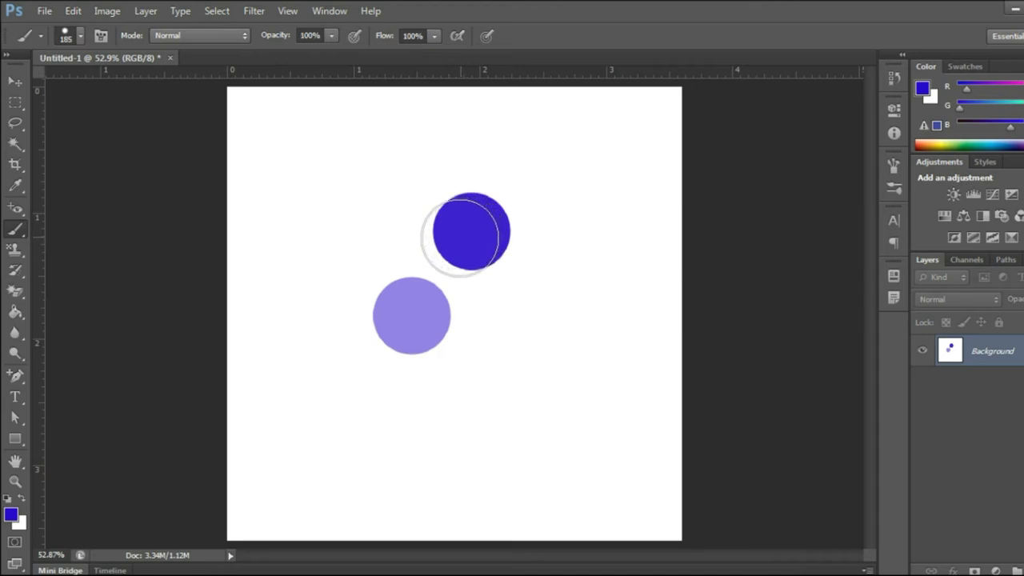
left_click(327, 186)
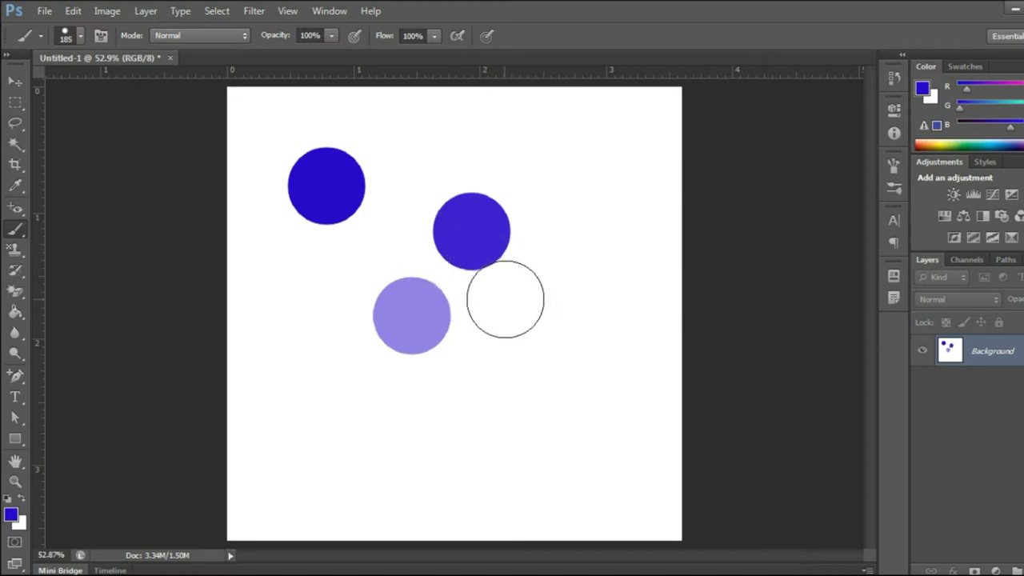
left_click(433, 35)
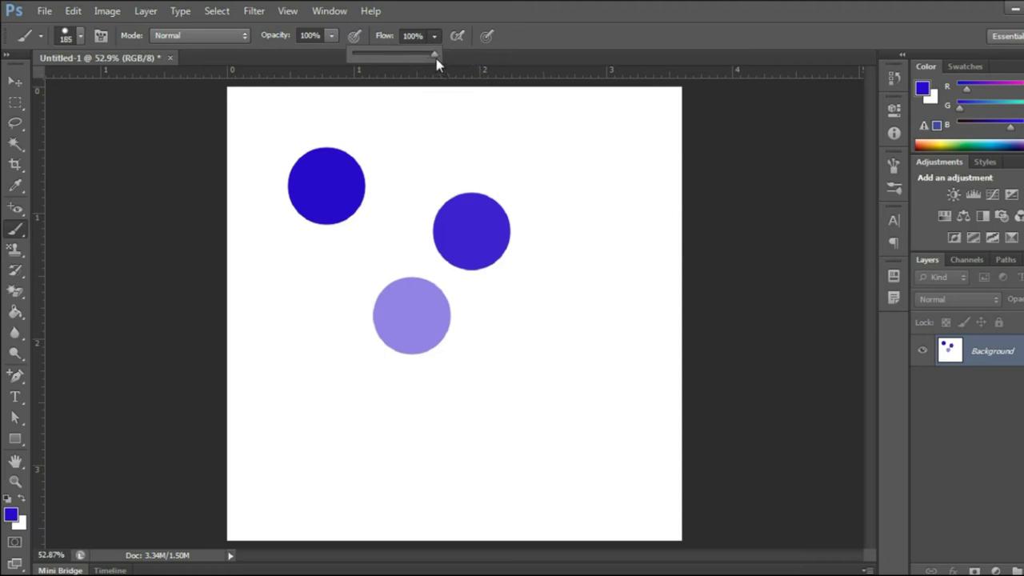
left_click(215, 111)
Paint full-flow blue bands along the top and right edges, then a lower-flow band
left_click_drag(214, 110, 664, 115)
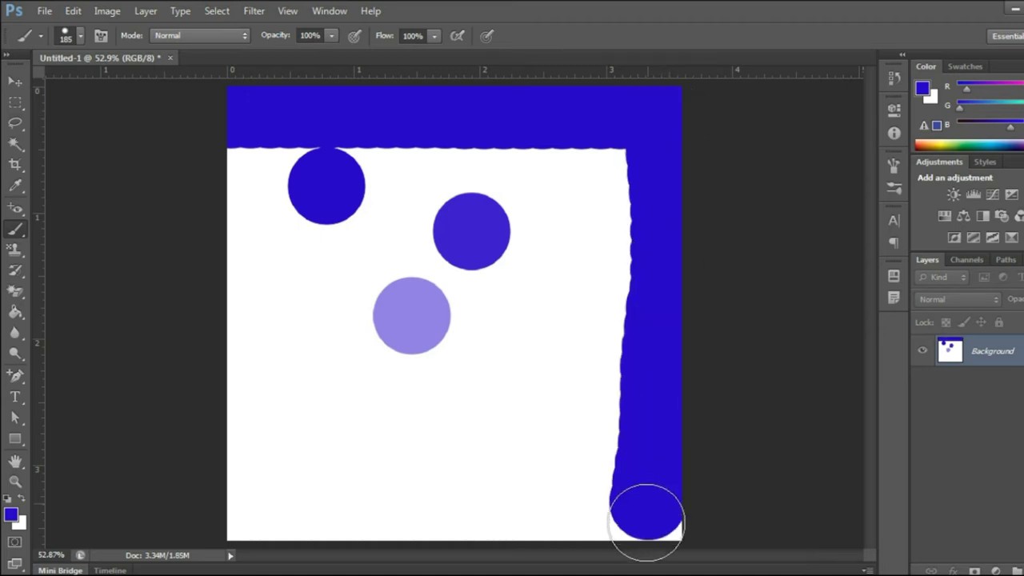
left_click_drag(664, 115, 675, 518)
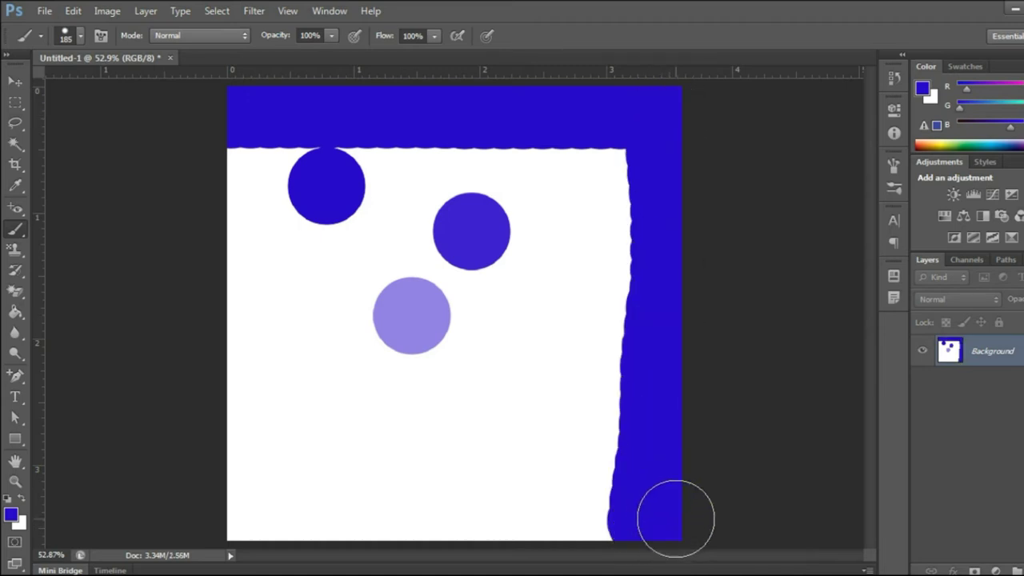
left_click(435, 36)
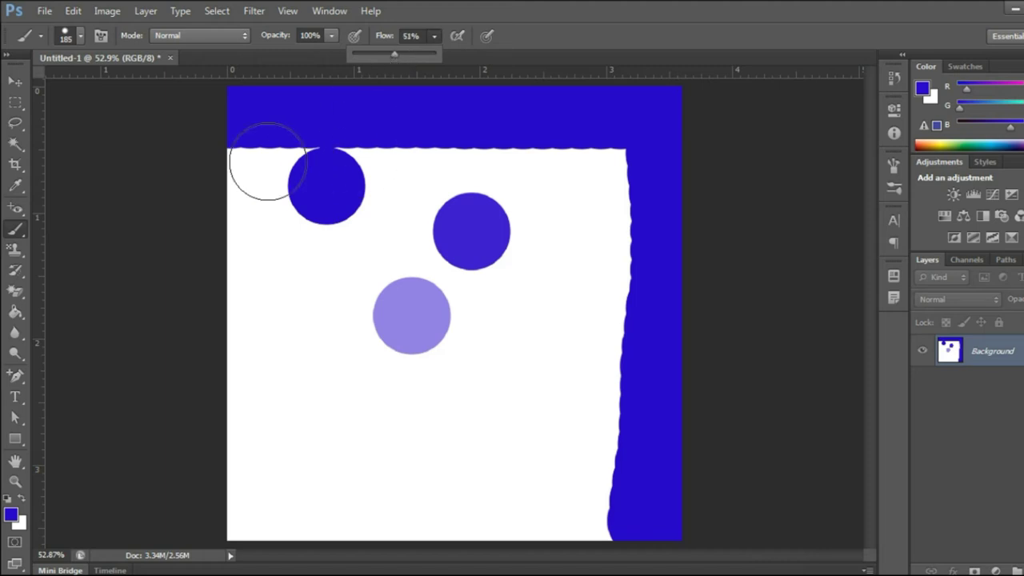
mouse_move(210, 166)
left_mouse_down()
mouse_move(542, 162)
mouse_move(304, 196)
left_mouse_up()
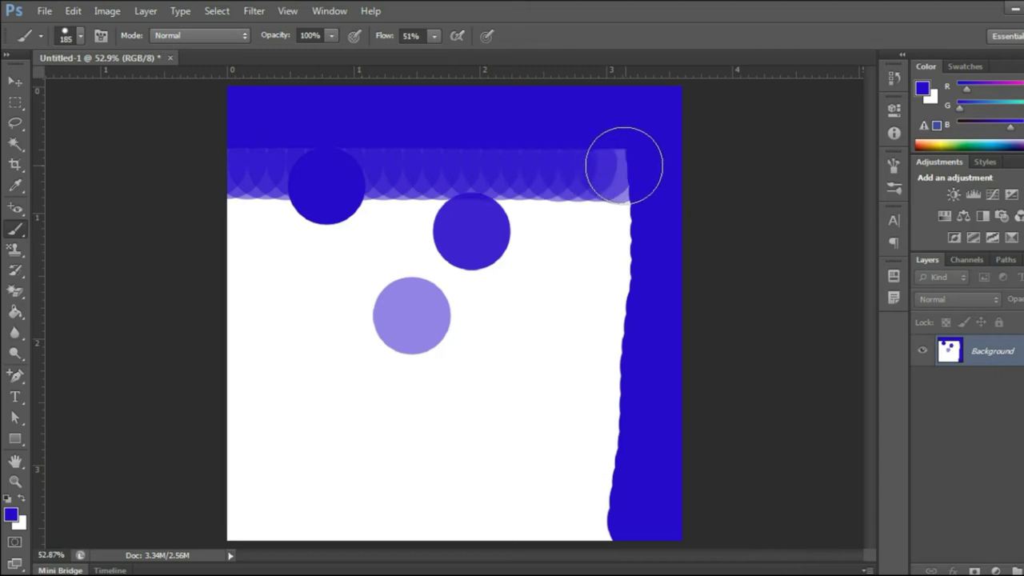
Lower the flow to 27%, paint a faint band, then undo the test strokes
left_click(433, 35)
left_click_drag(434, 53, 415, 54)
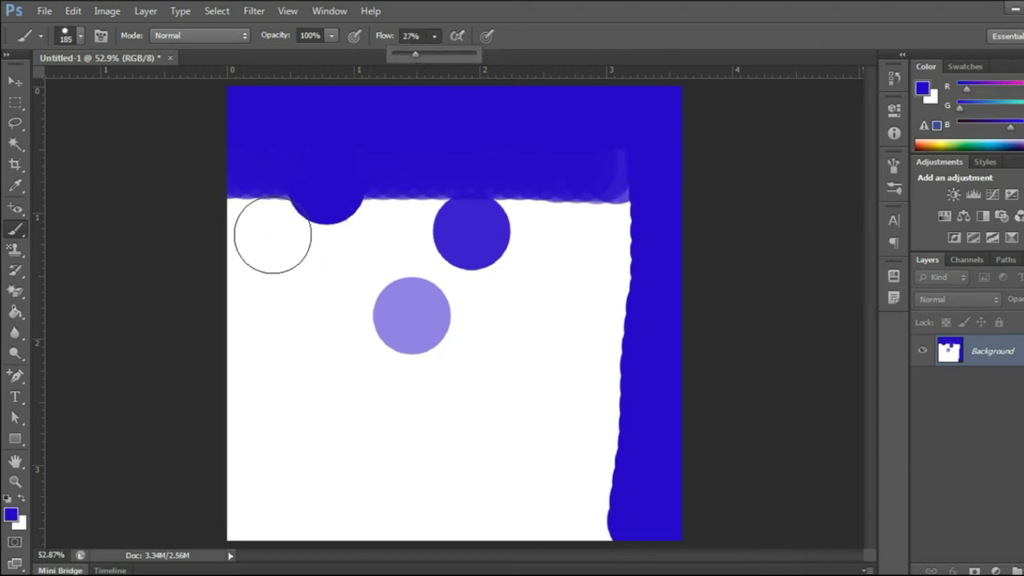
left_click_drag(270, 236, 611, 247)
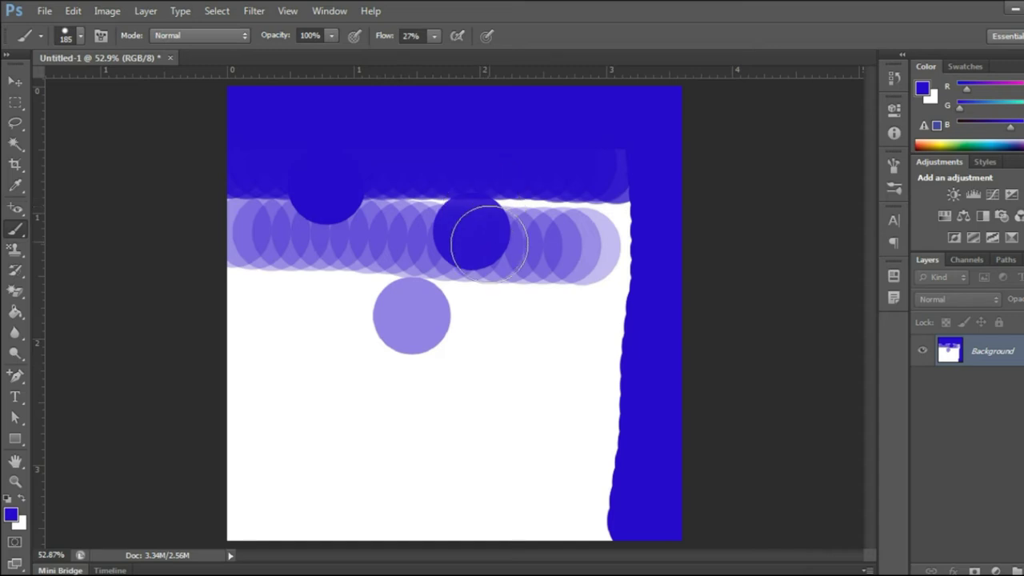
key("ctrl+alt+z")
key("ctrl+alt+z")
key("ctrl+alt+z")
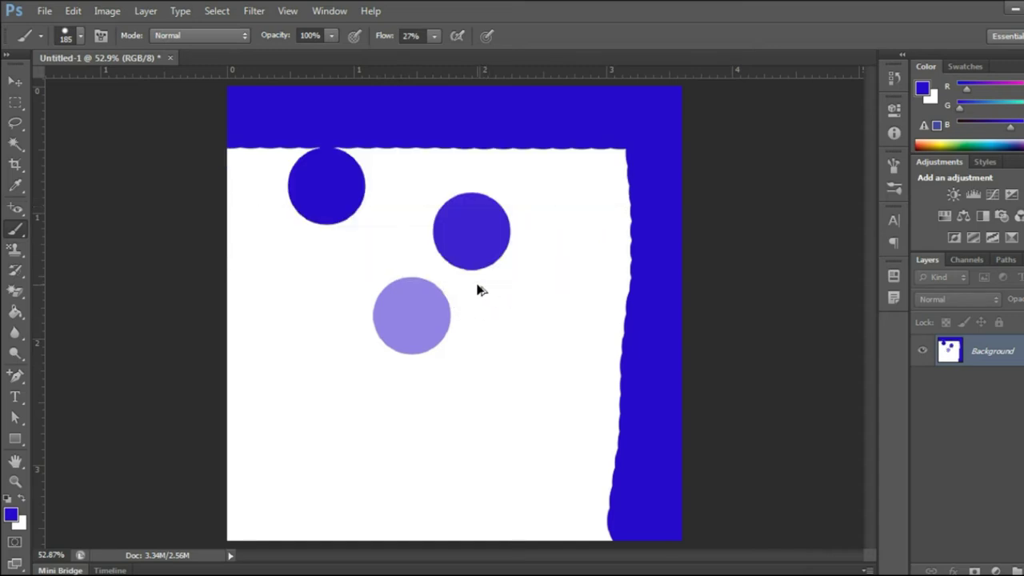
key("ctrl+alt+z")
key("ctrl+alt+z")
key("ctrl+alt+z")
key("ctrl+alt+z")
key("ctrl+alt+z")
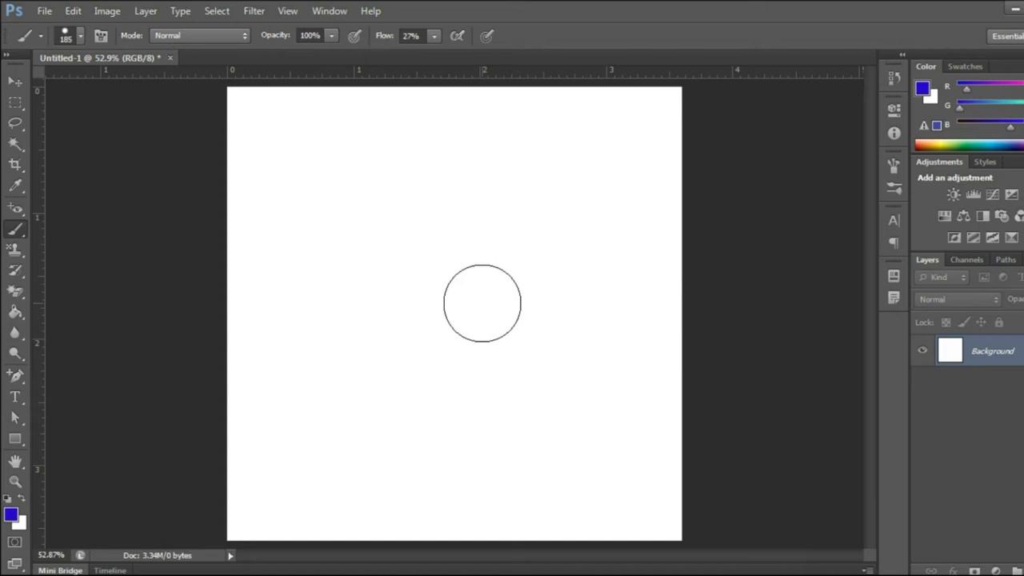
Bring up Chrome with a blank new tab in front of Photoshop
right_click(16, 232)
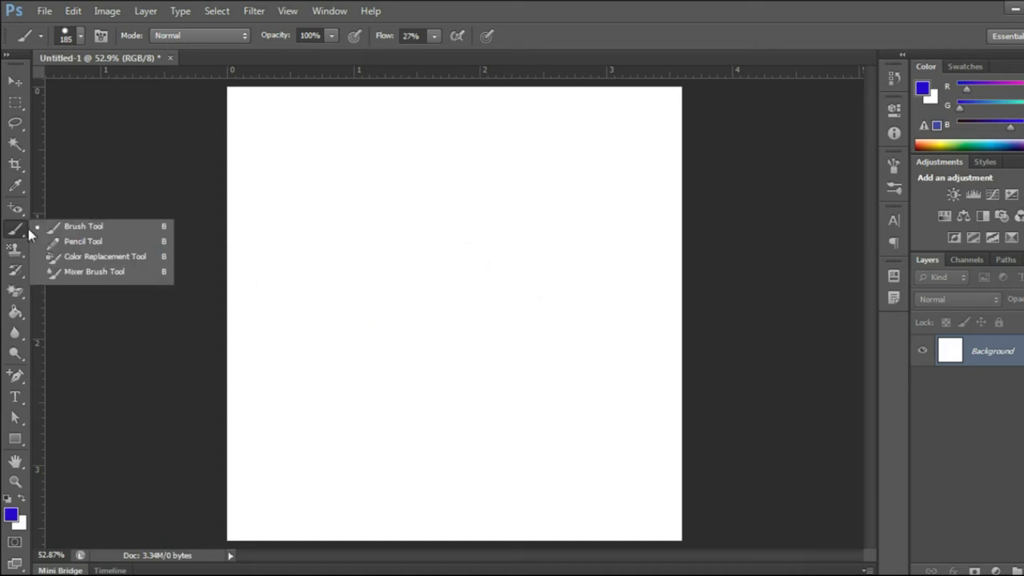
key("alt+Tab")
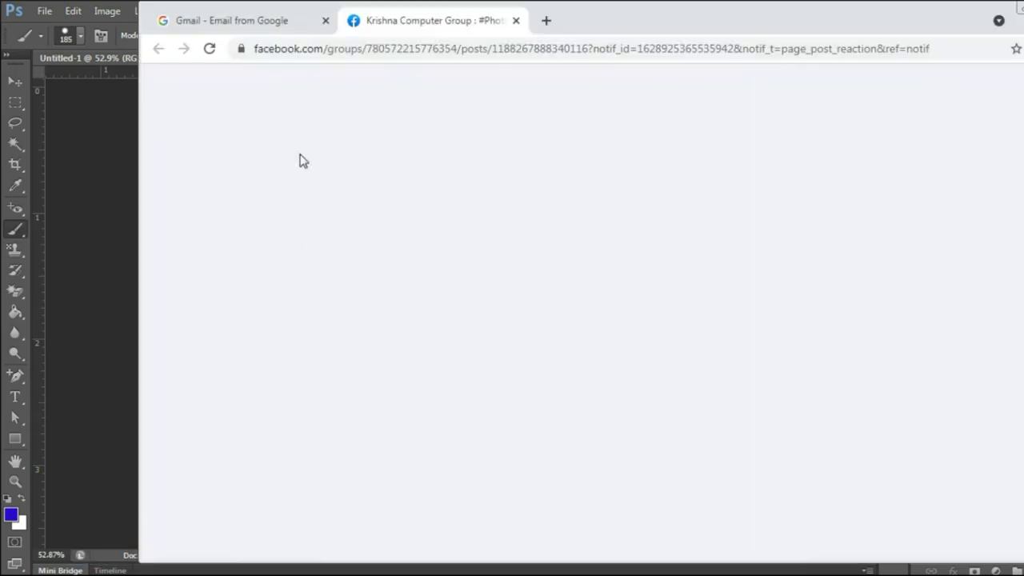
left_click(546, 21)
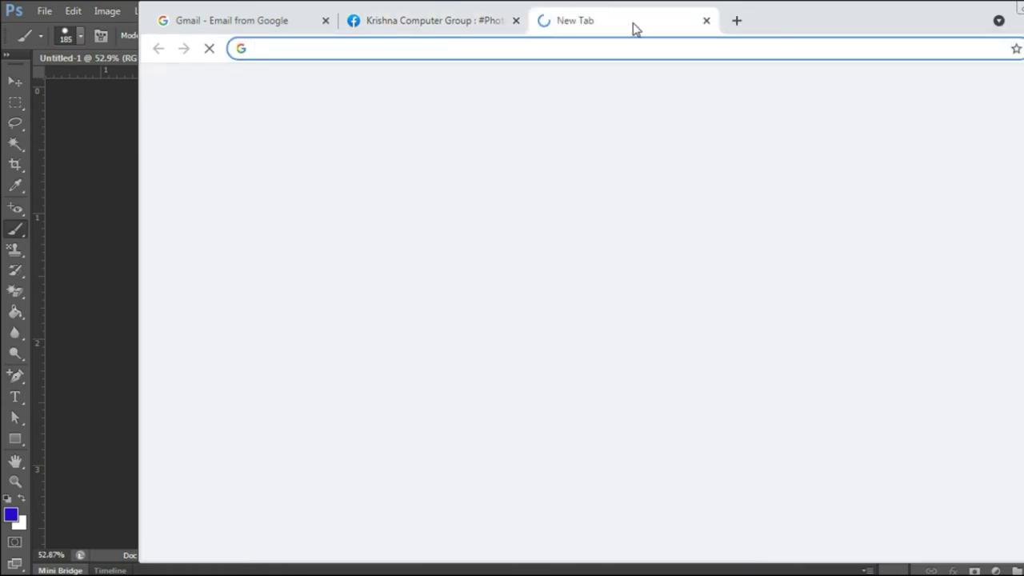
left_click_drag(767, 20, 748, 20)
left_click(82, 33)
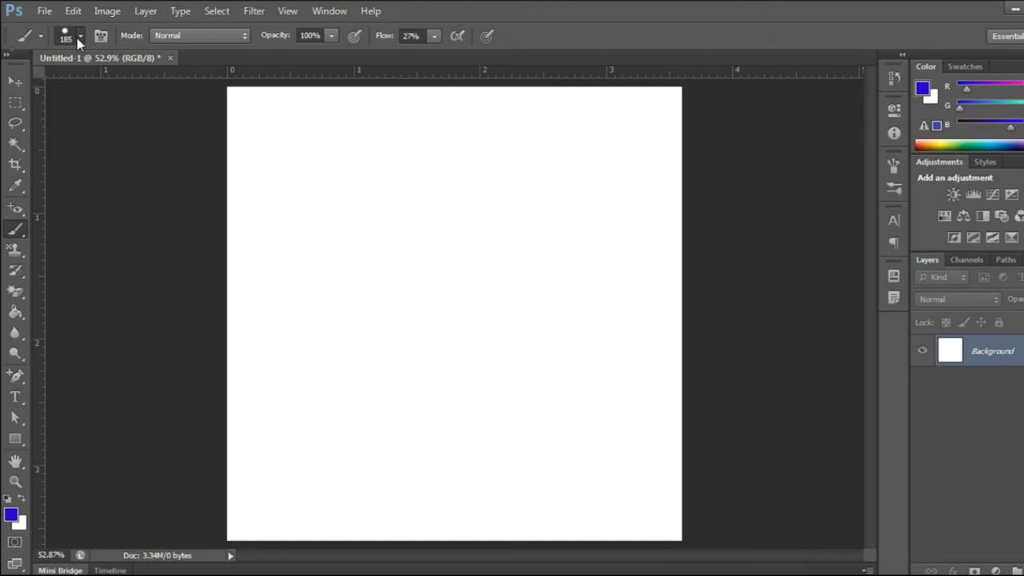
left_click(79, 37)
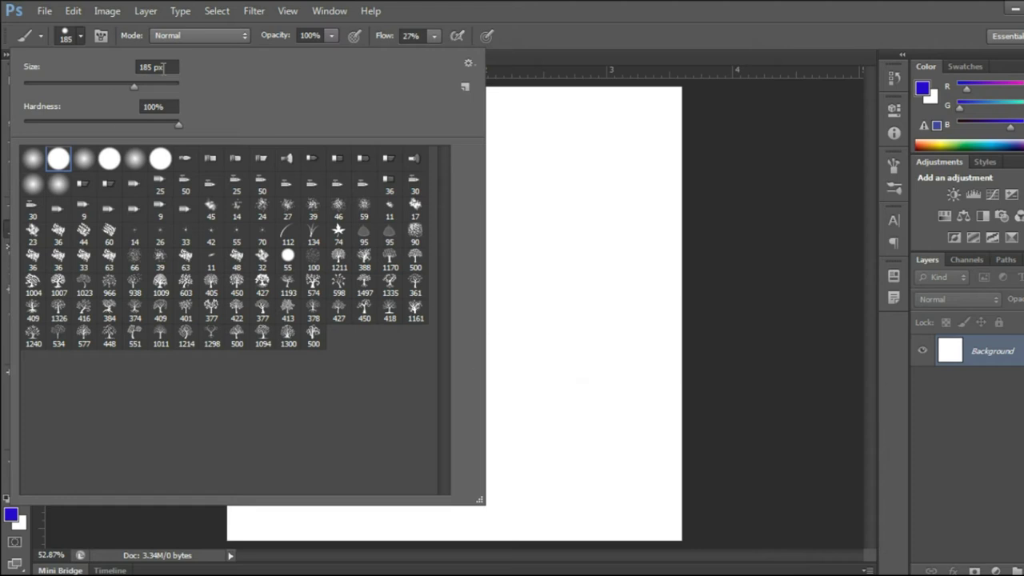
left_click(470, 14)
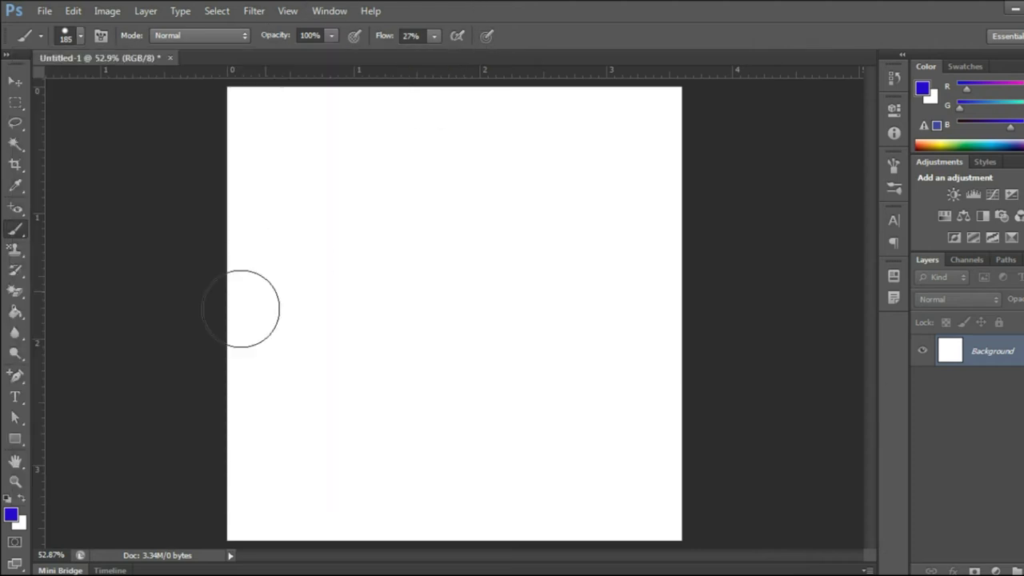
key("alt+Tab")
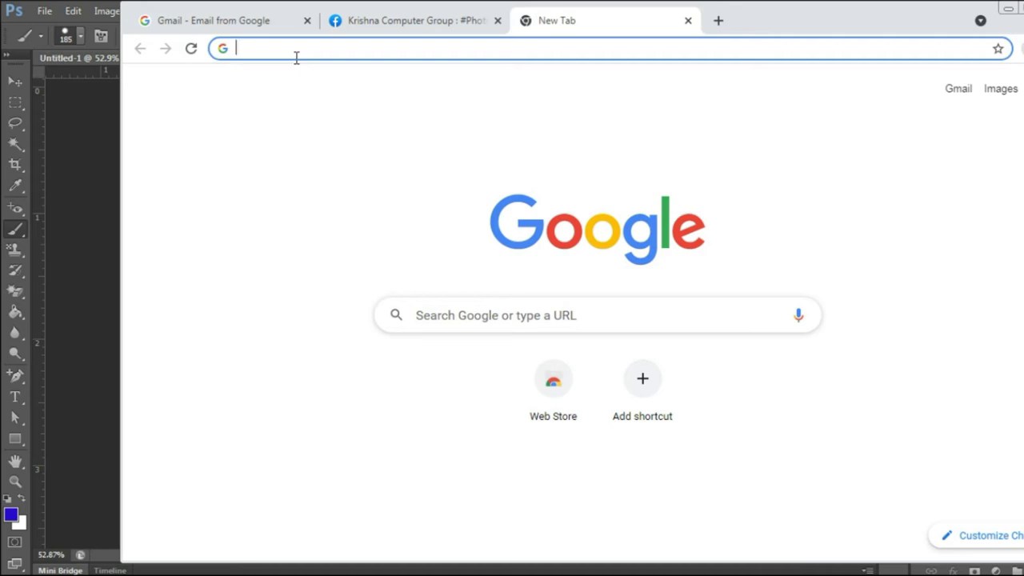
Search Google for 'photoshop brush download' and scroll through the results
type("photos")
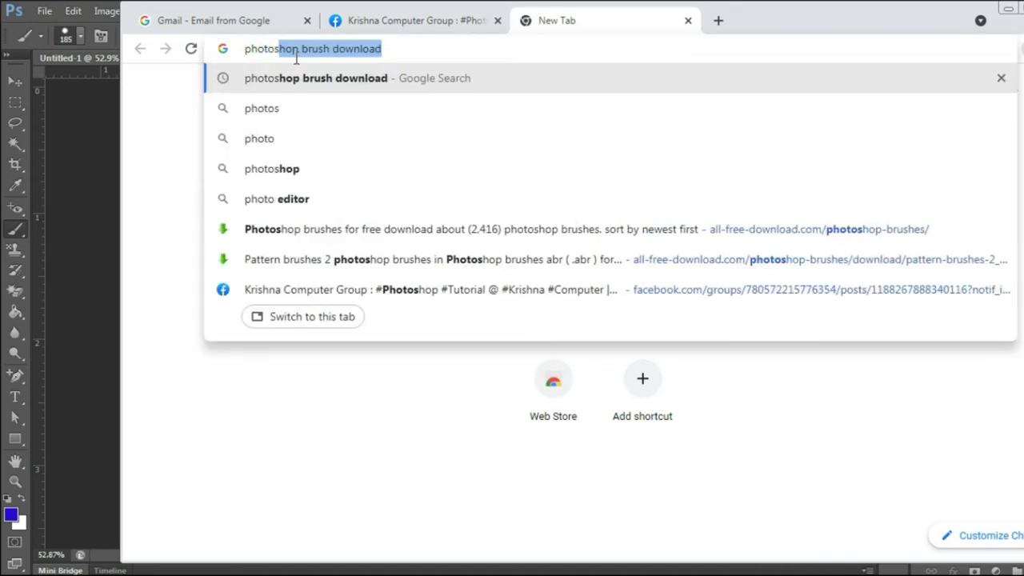
type("hop b")
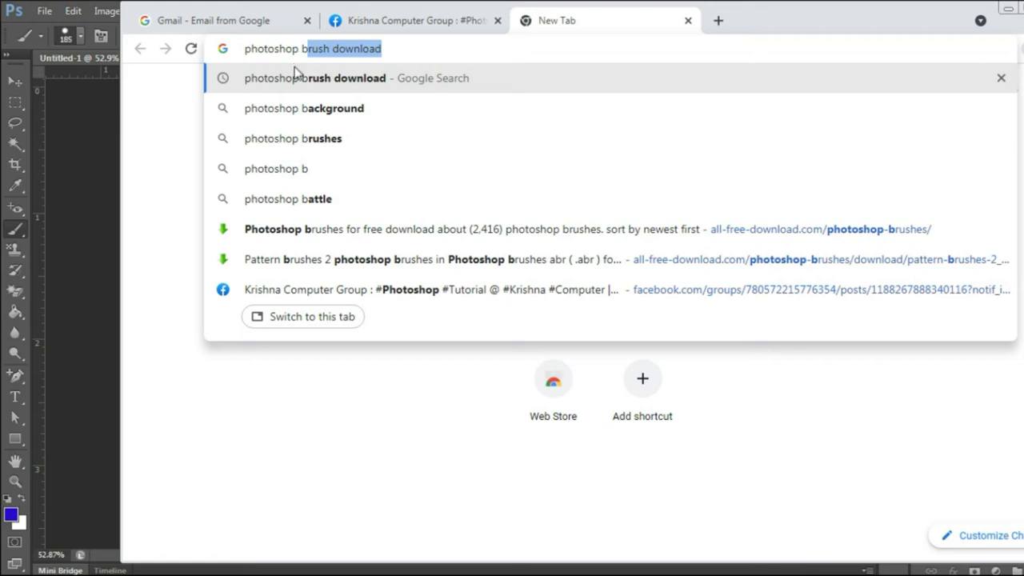
left_click(394, 50)
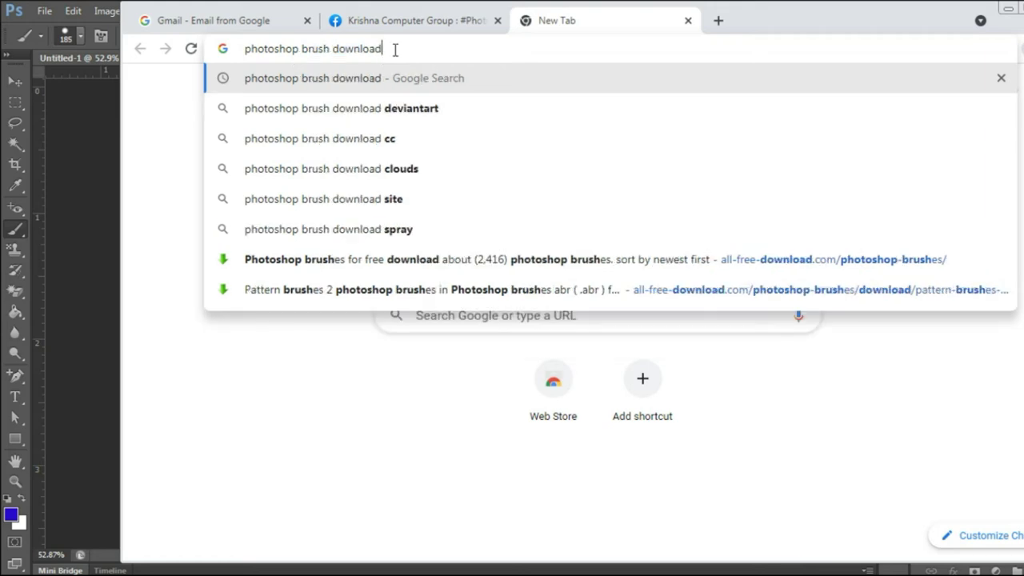
key("Return")
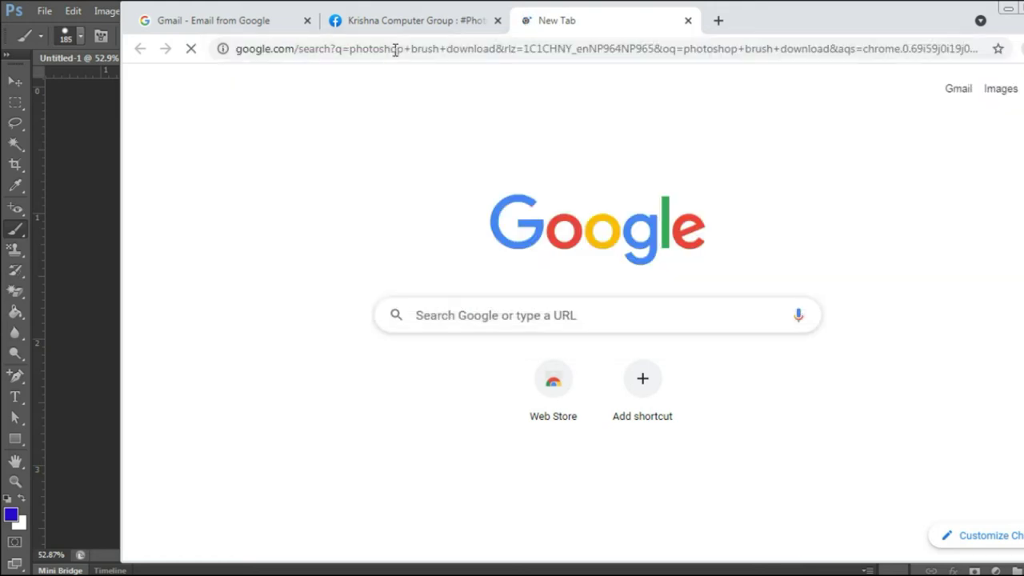
scroll(883, 322, "down", 3)
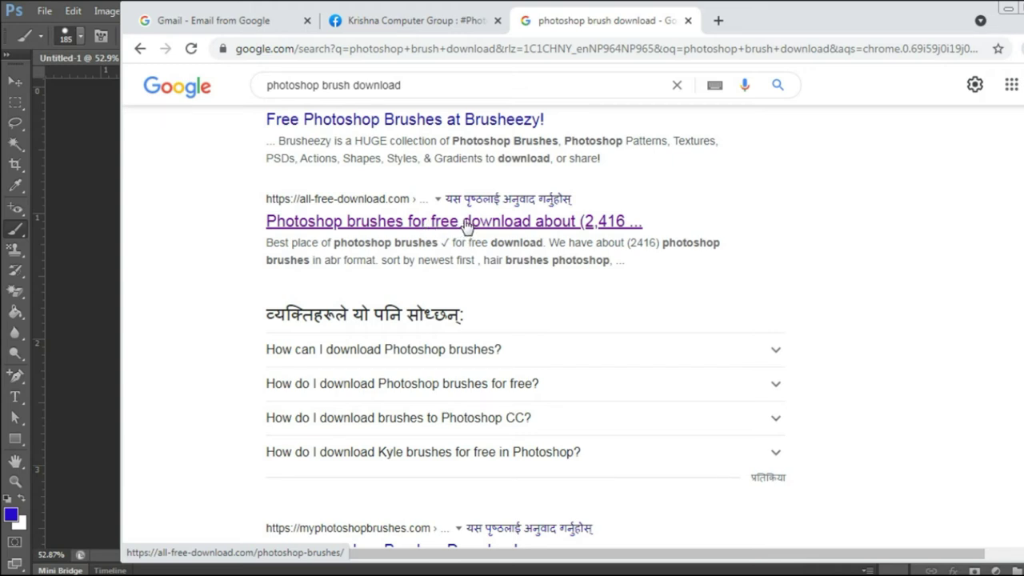
Browse the all-free-download.com Photoshop brushes and open the Pattern Brushes pack page (8.97MB .abr)
left_click(467, 226)
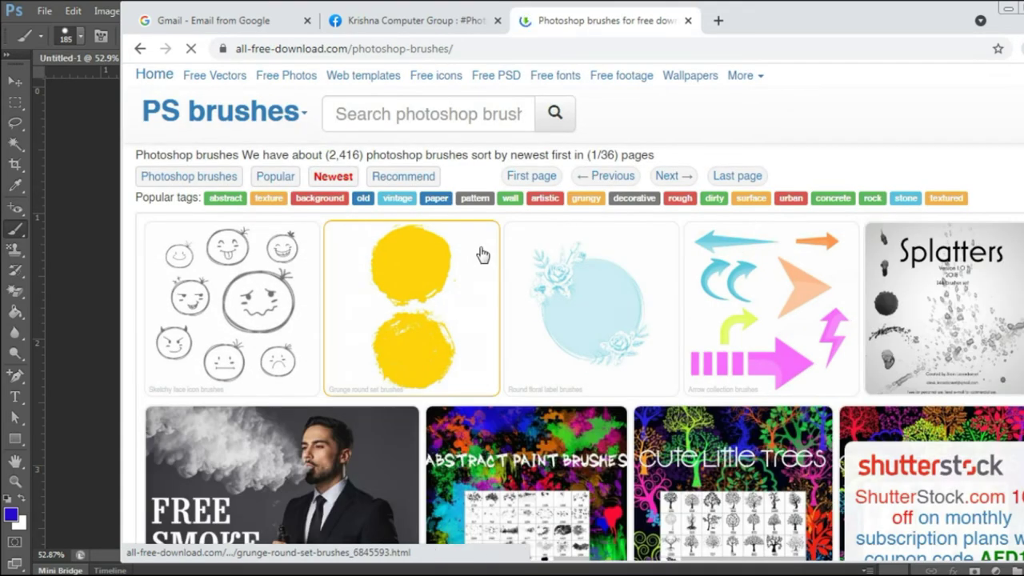
scroll(508, 260, "down", 3)
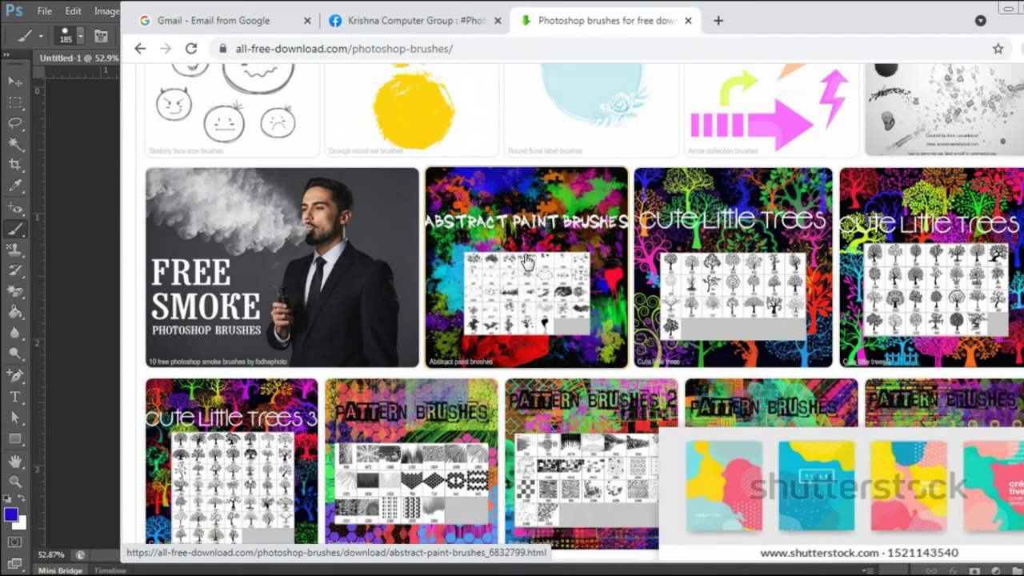
scroll(527, 261, "down", 2)
scroll(529, 304, "down", 2)
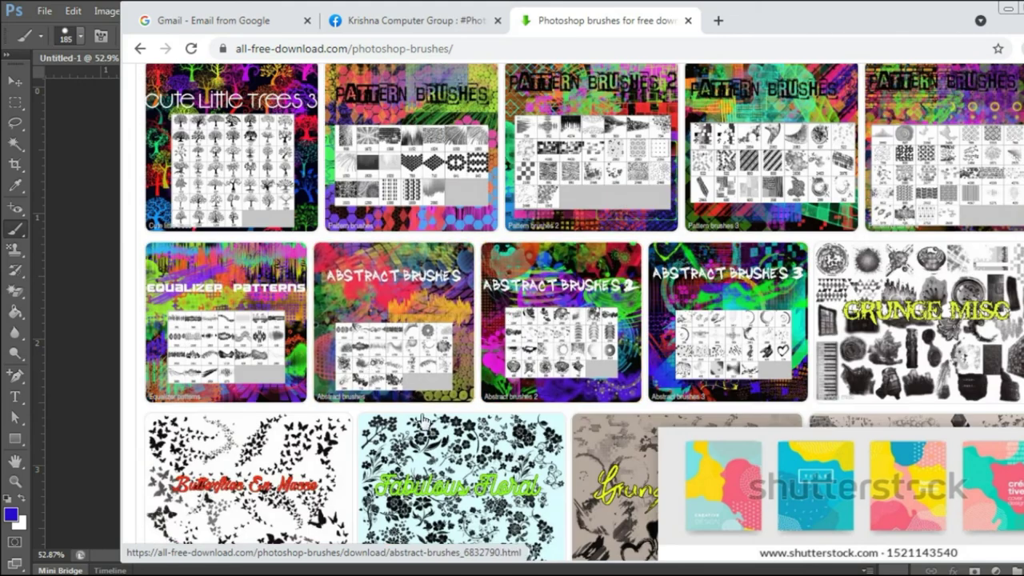
scroll(423, 422, "down", 3)
scroll(460, 388, "up", 4)
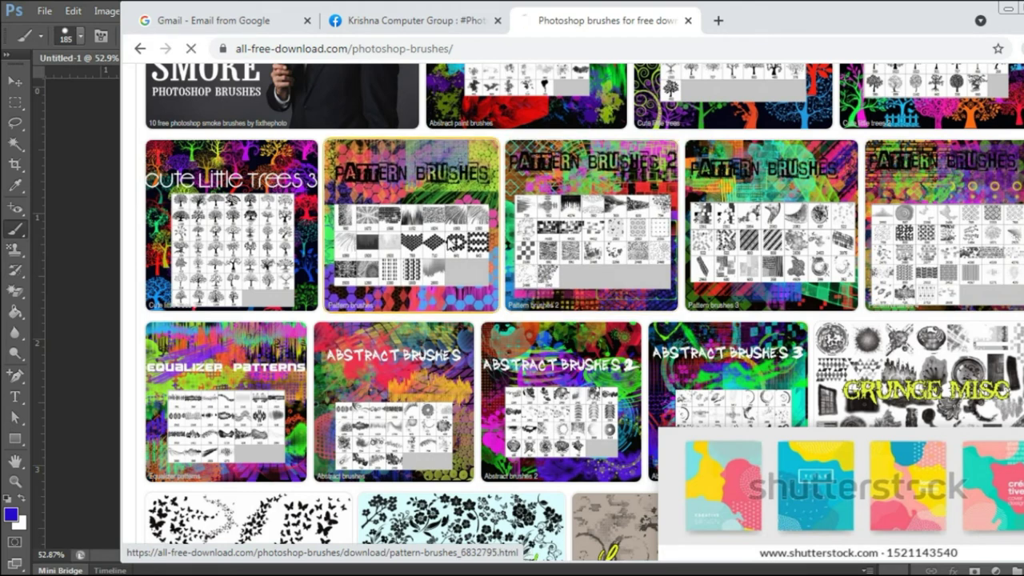
left_click(460, 232)
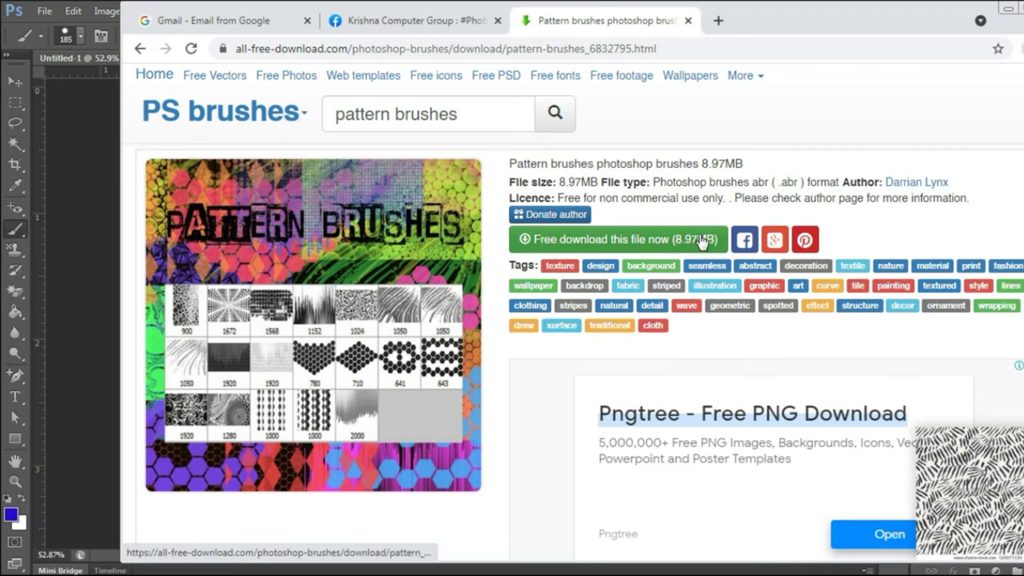
Start the free download, dismiss the ad popup, and let the 9 MB zip finish
left_click(650, 240)
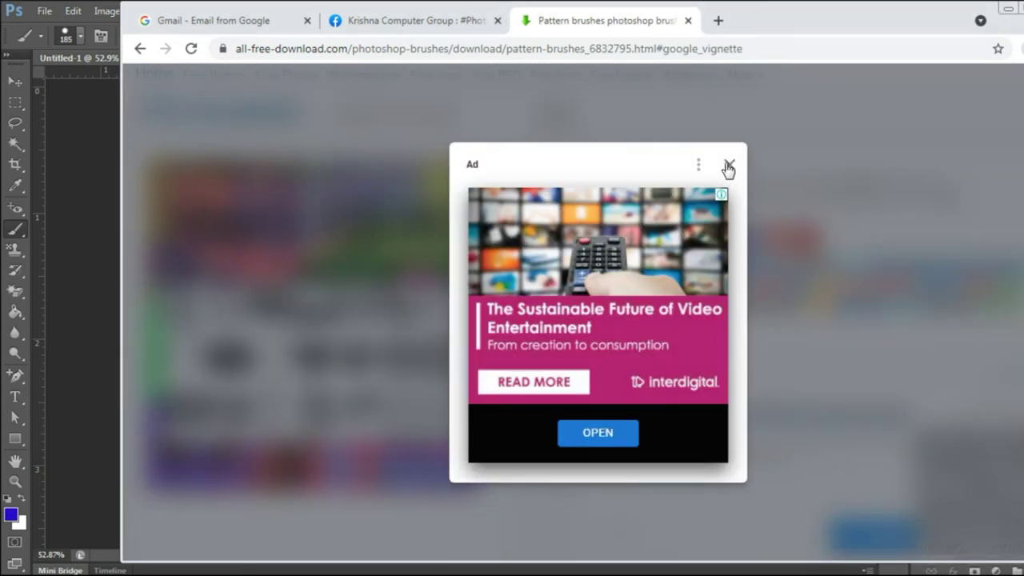
left_click(728, 165)
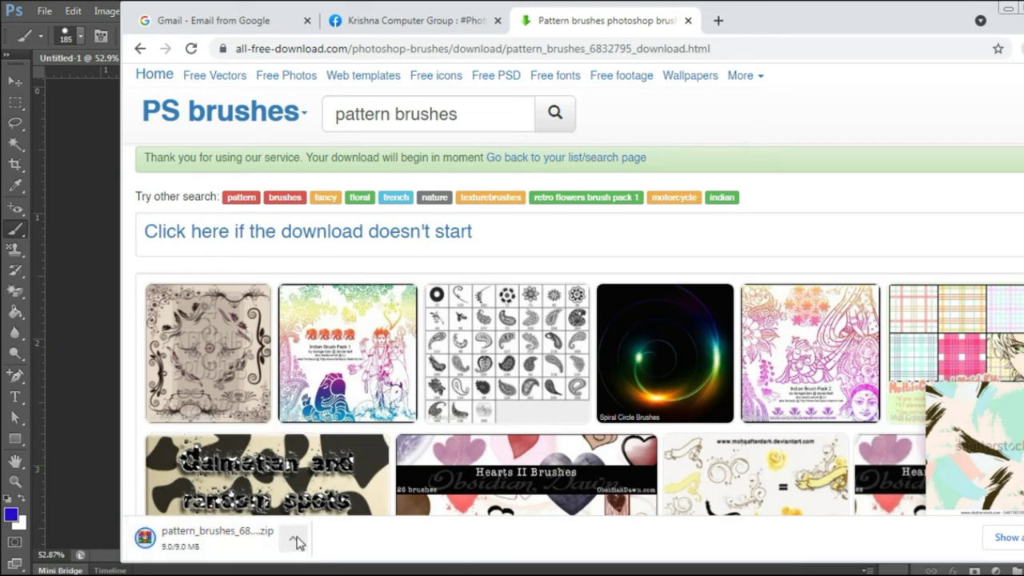
left_click(296, 543)
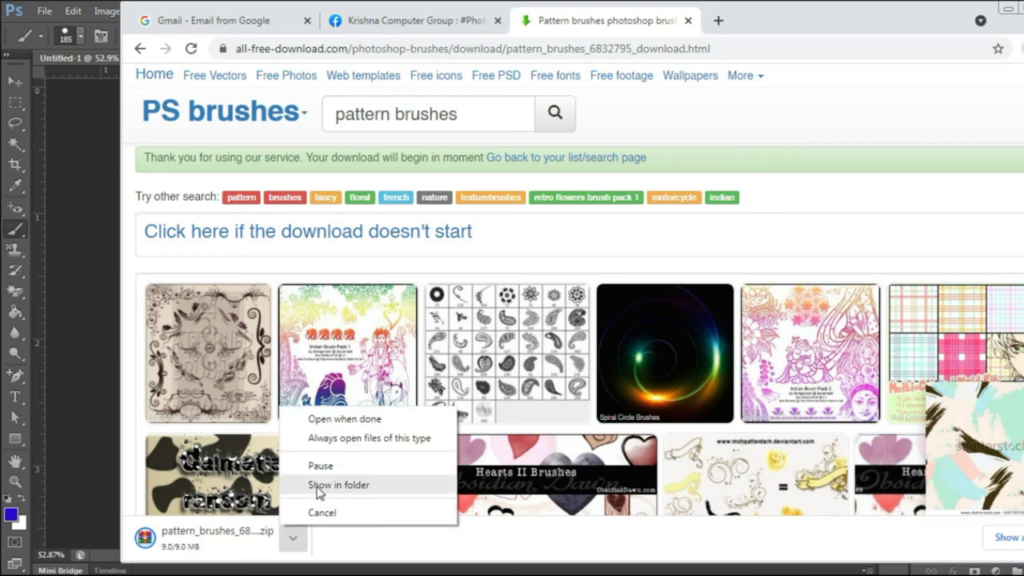
Reveal the zip in Downloads and move it into a newly created New folder
left_click(319, 489)
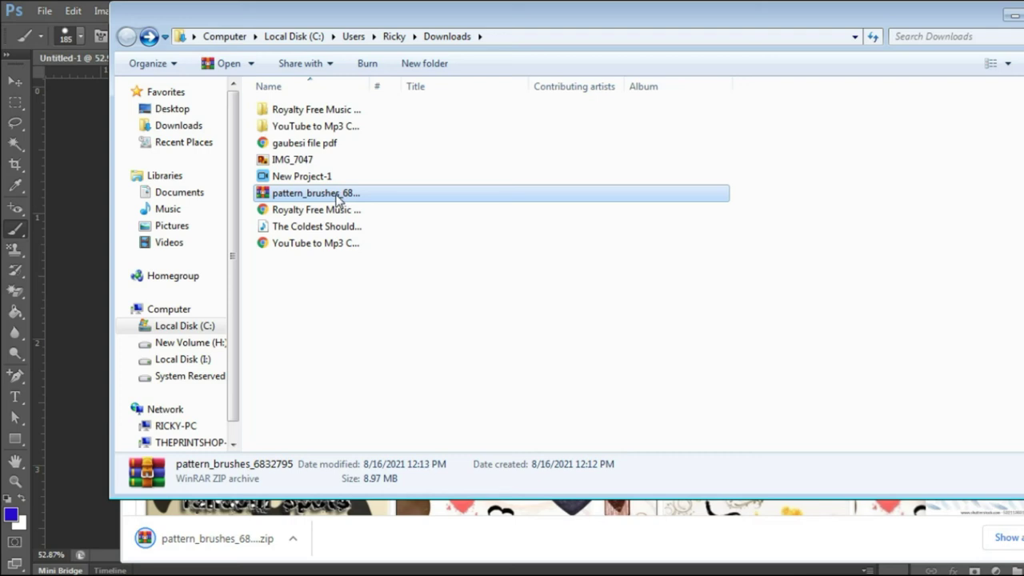
left_click_drag(371, 83, 522, 83)
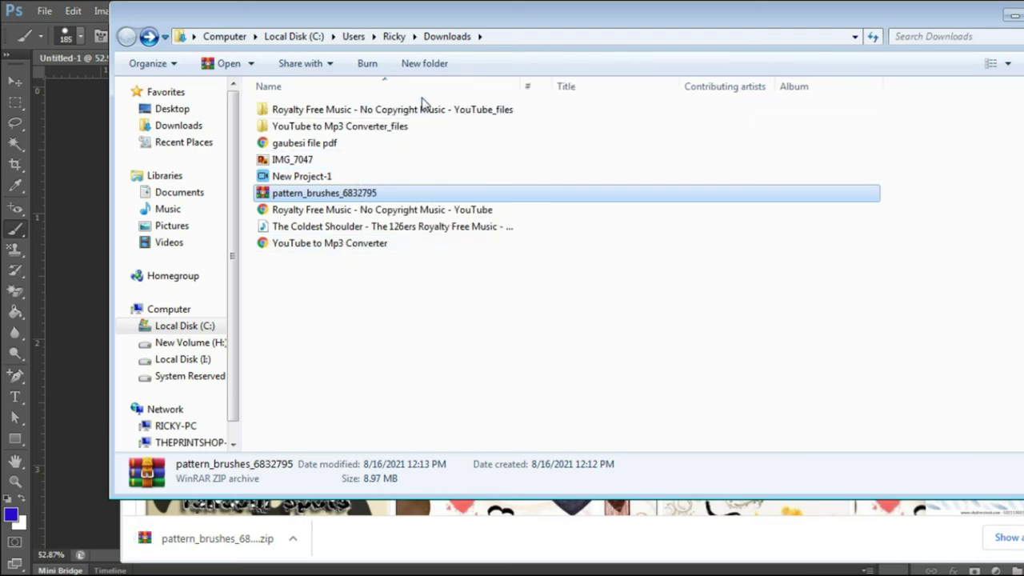
left_click(424, 64)
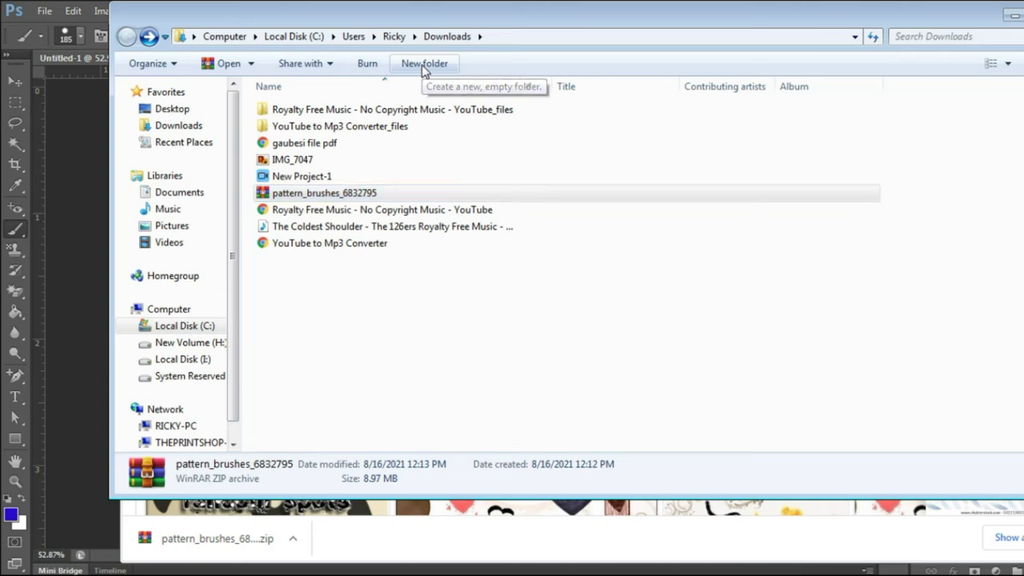
left_click(422, 112)
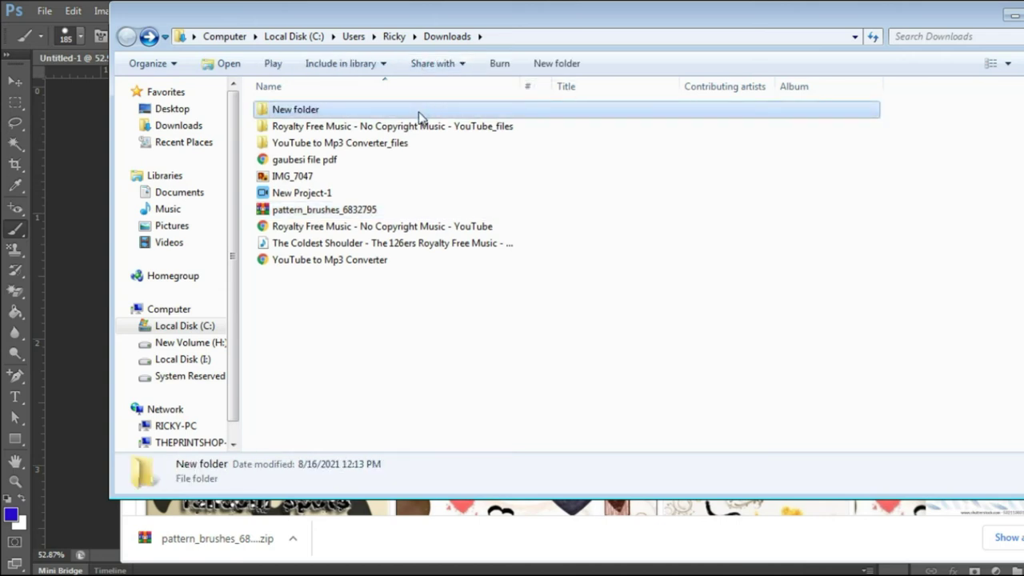
left_click_drag(304, 209, 336, 113)
Open New folder and bring up the pattern_brushes_6832795 zip's context menu
right_click(336, 113)
left_click(371, 120)
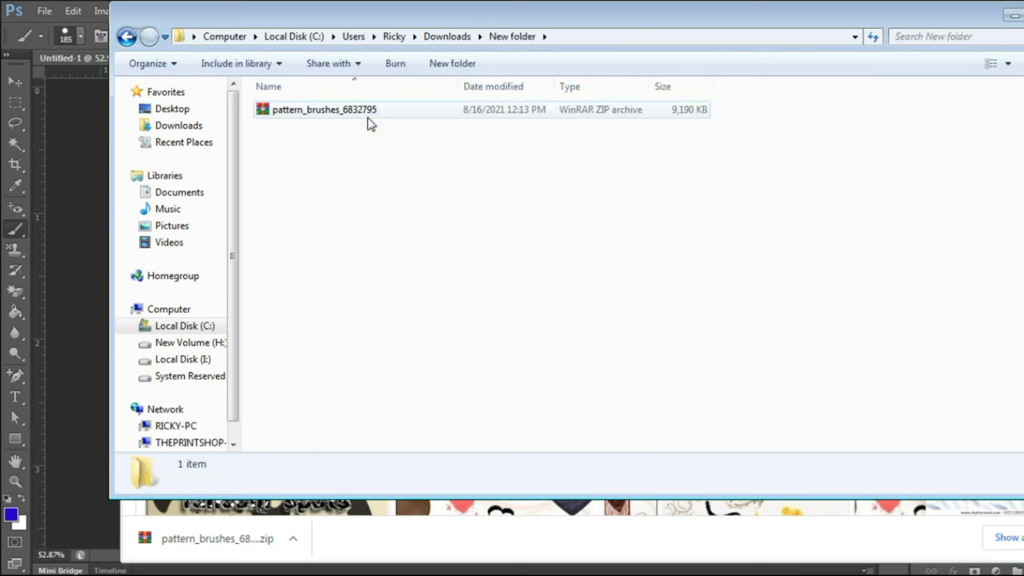
right_click(368, 118)
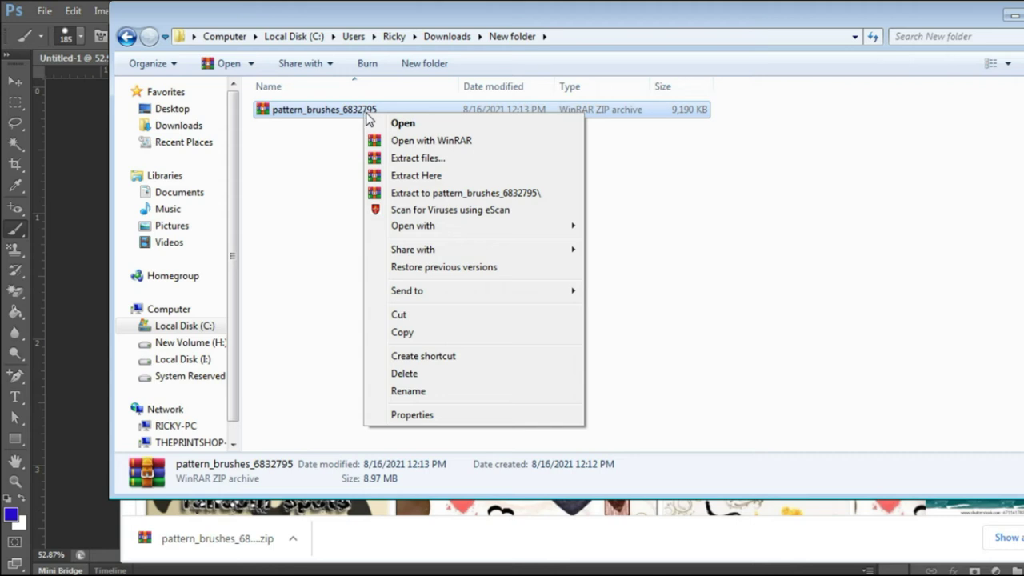
Extract the archive here, delete the zip, and open the Pattern Brushes preview image
left_click(449, 176)
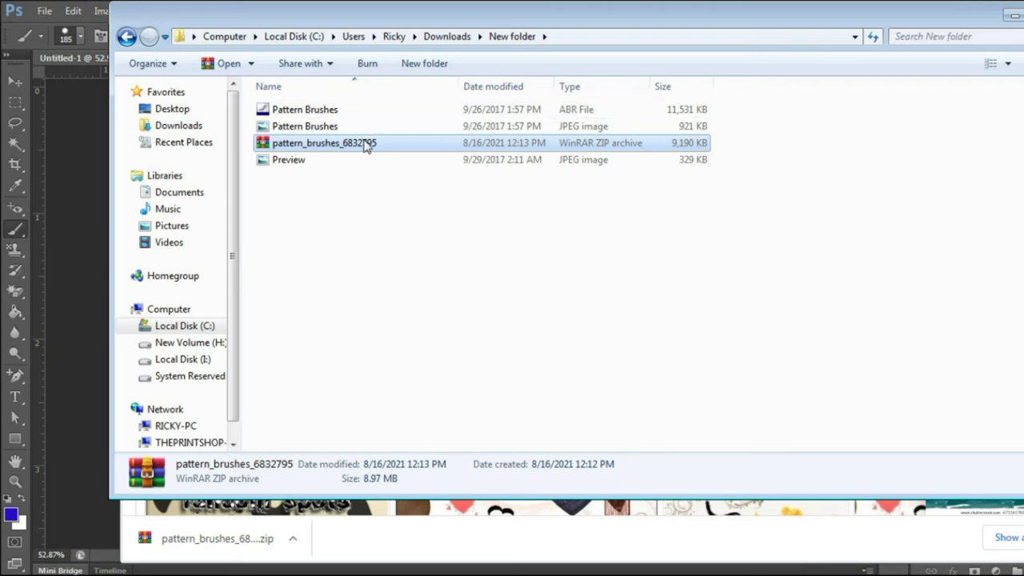
key("Delete")
key("Return")
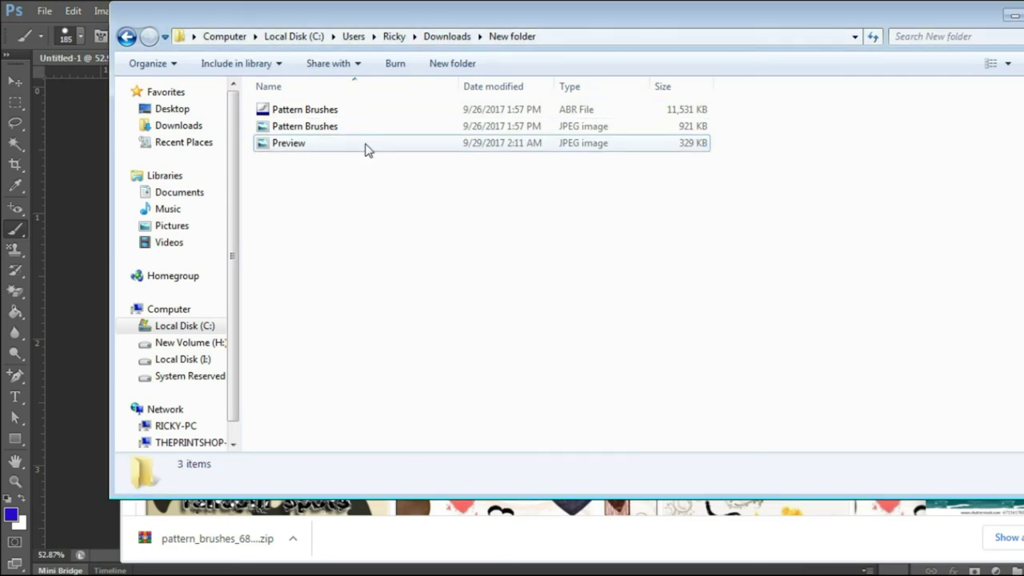
left_click(310, 128)
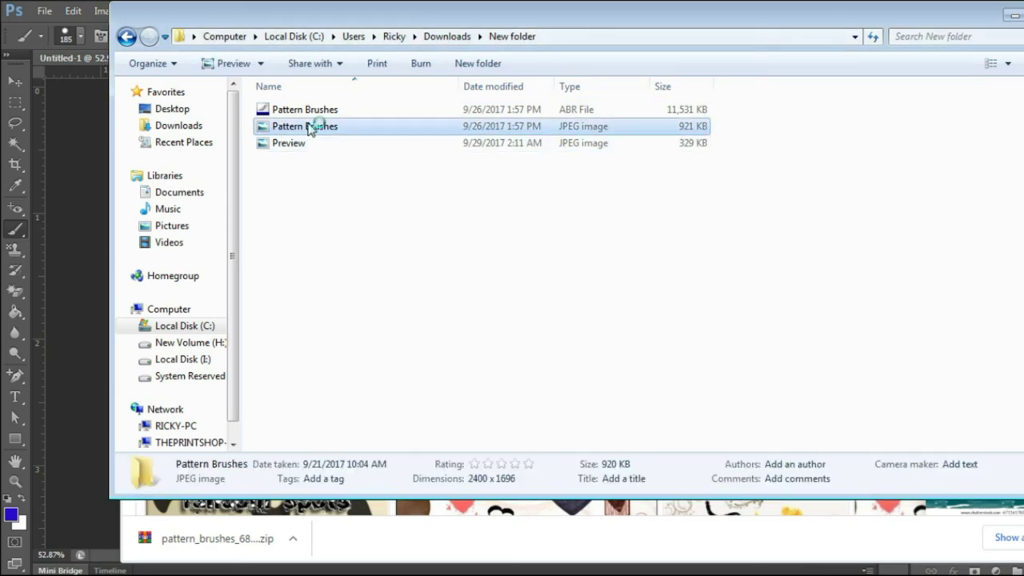
double_click(373, 128)
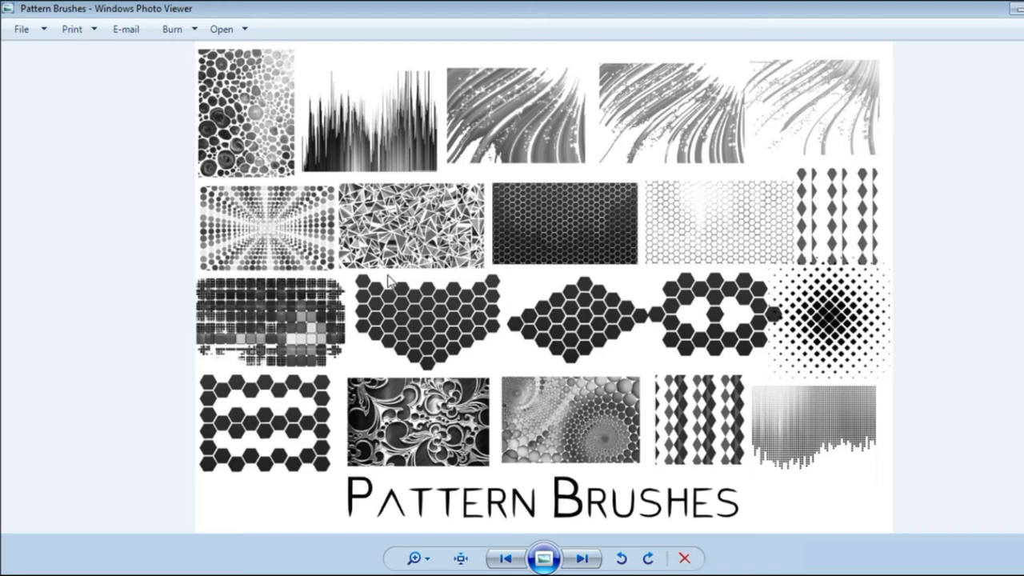
Close the preview image, move the folder window aside, and minimize the browser
key("alt+F4")
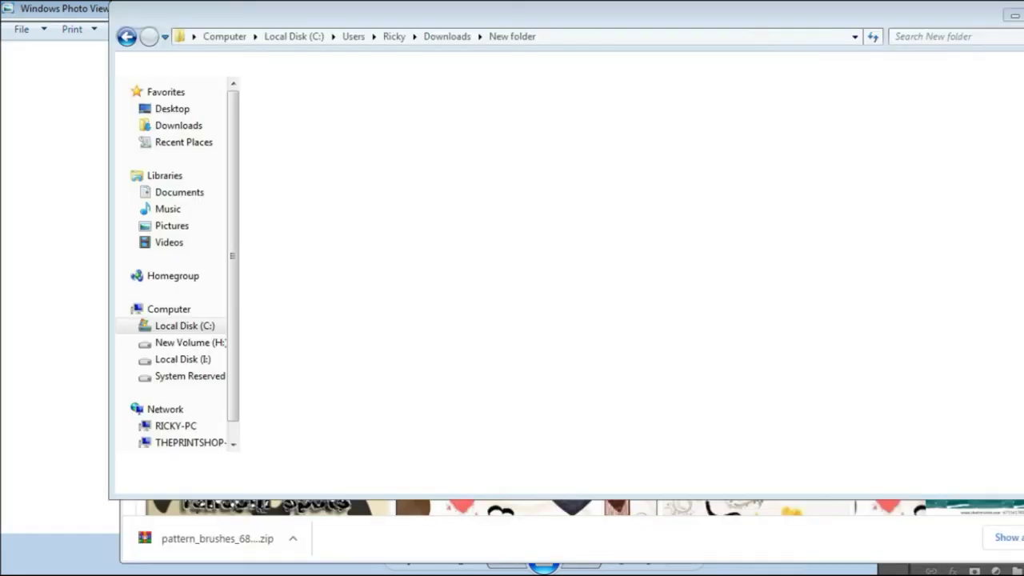
left_click_drag(368, 14, 650, 37)
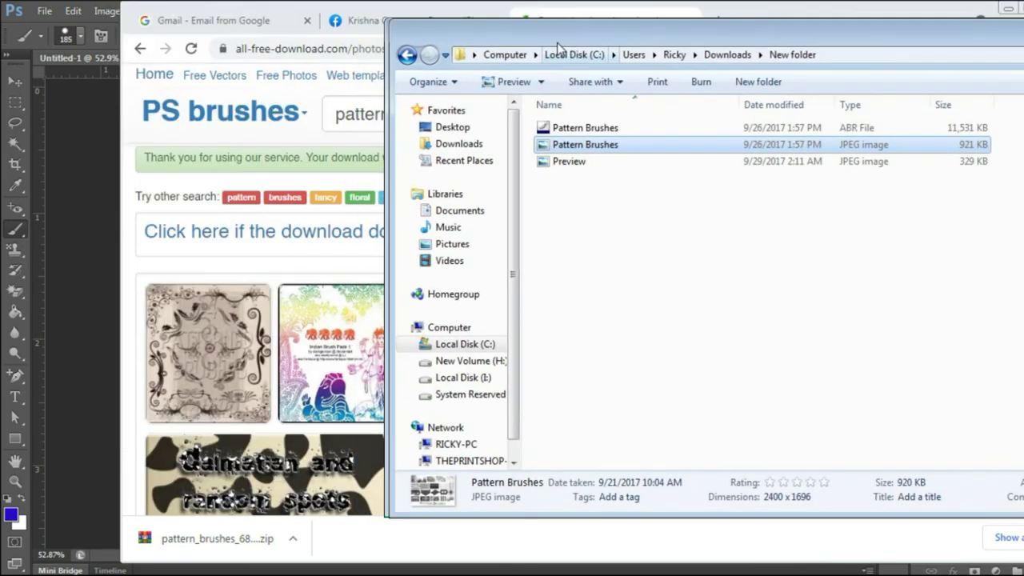
left_click(1016, 8)
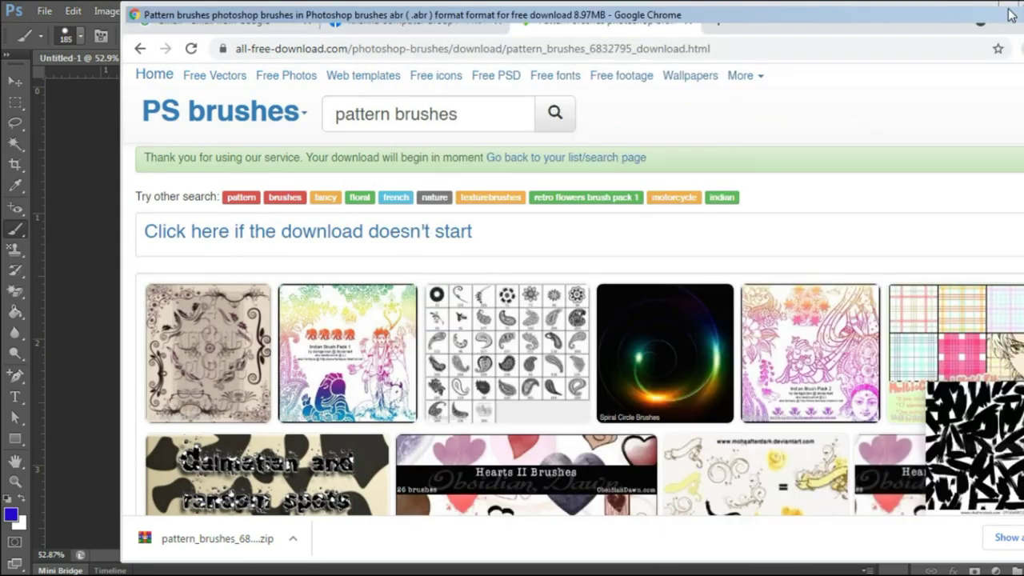
Load Pattern Brushes.abr into Photoshop using the file's Open command in Explorer
left_click_drag(790, 48, 674, 79)
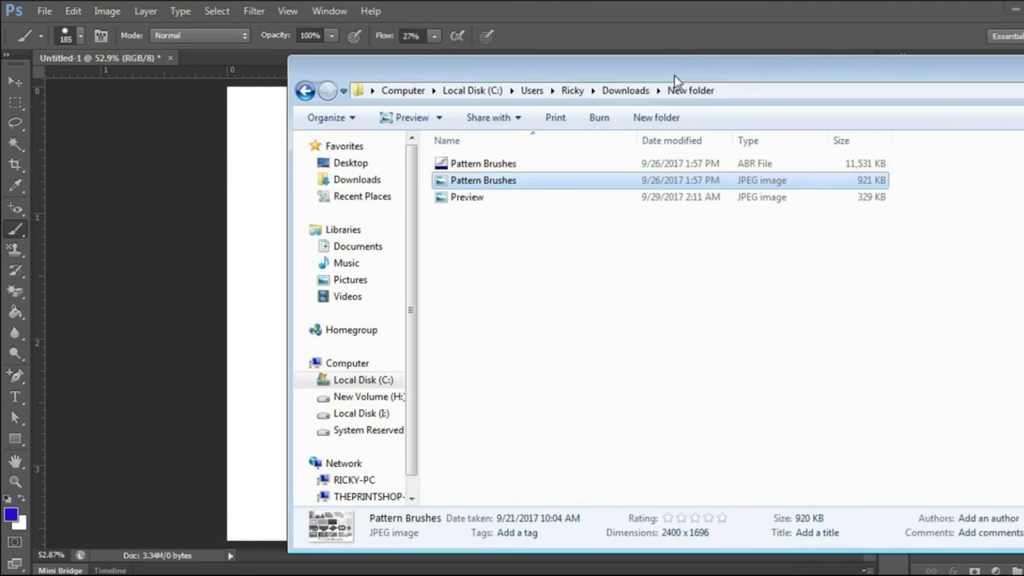
left_click(533, 165)
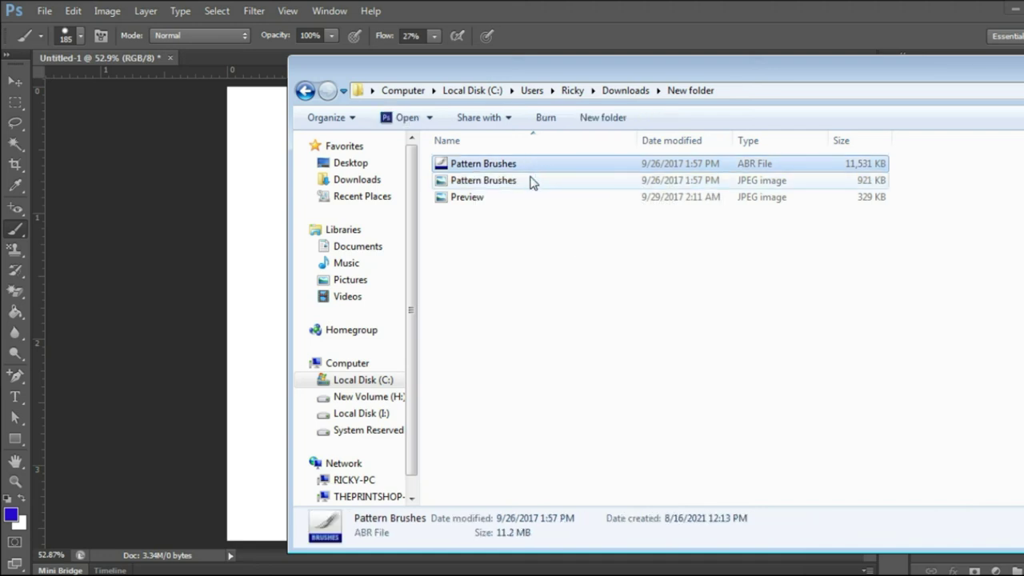
right_click(475, 164)
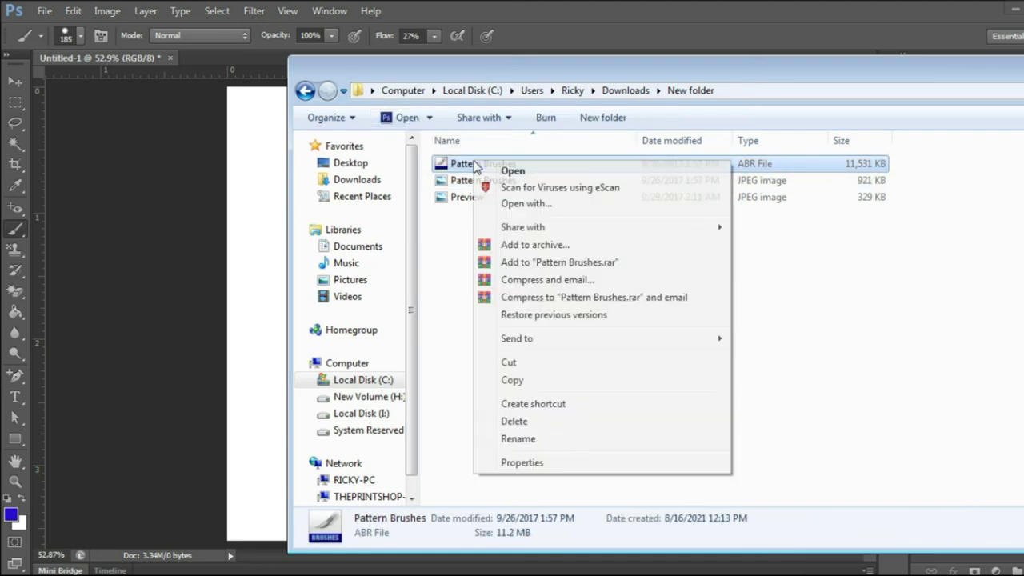
left_click(518, 173)
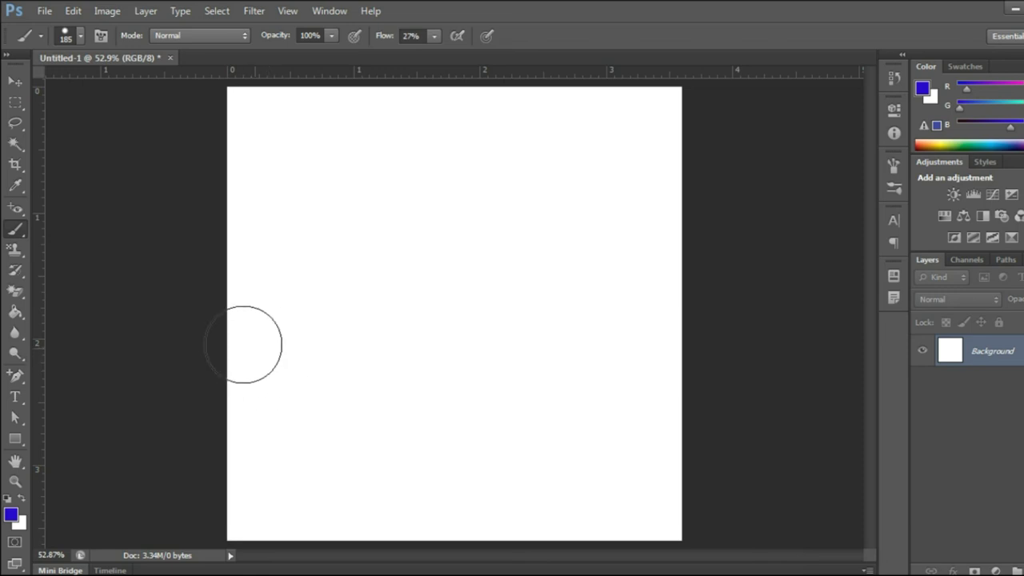
Select the 1152 px pattern brush at about 442 px, stamp it, and set flow to 100%
left_click(81, 38)
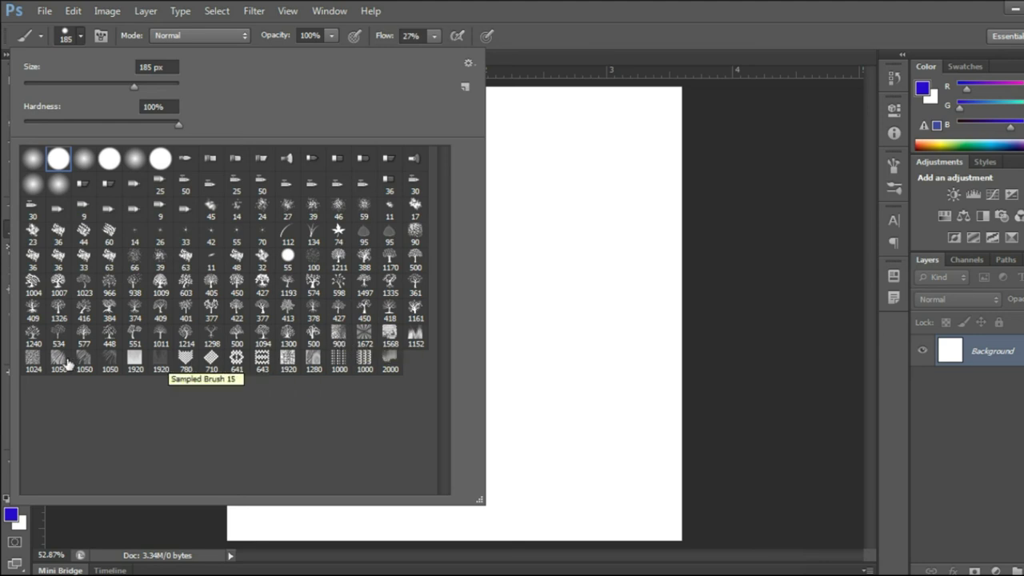
left_click(415, 335)
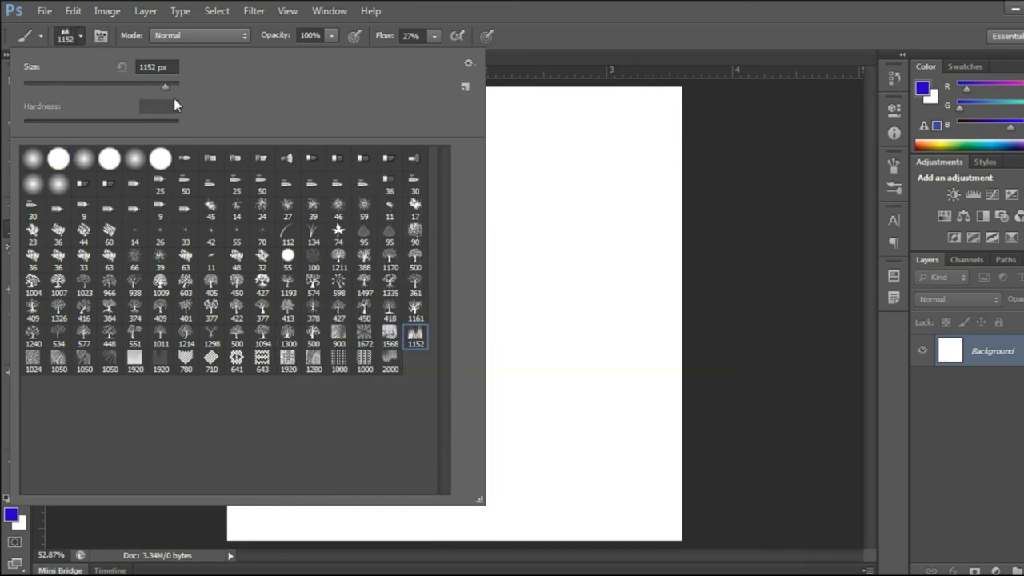
left_click_drag(169, 93, 158, 84)
type("88")
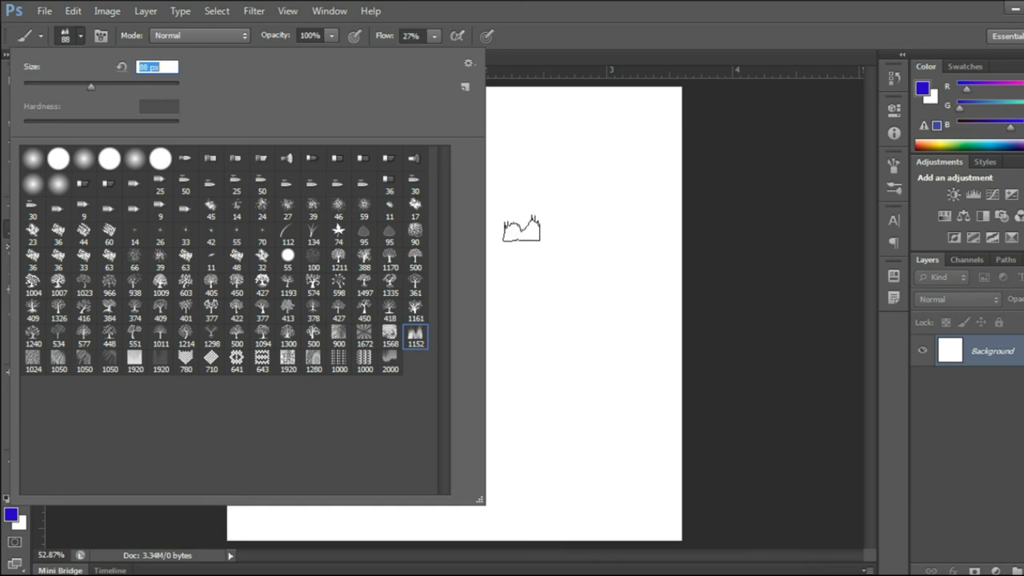
left_click(535, 276)
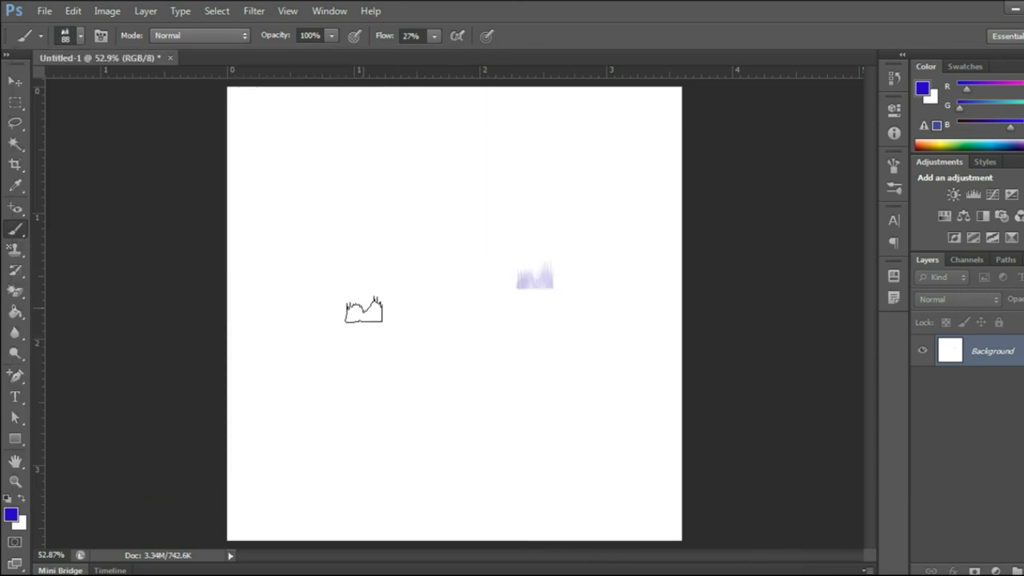
left_click(434, 36)
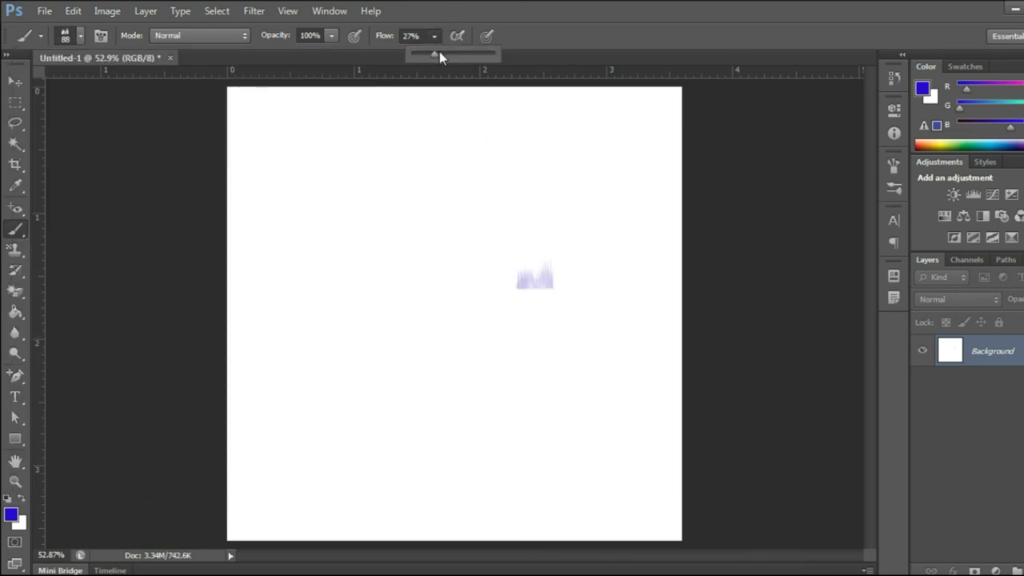
left_click_drag(456, 54, 502, 54)
Stamp a solid blue mark, resize the brush to 500 px, and stamp a large pattern
left_click(351, 392)
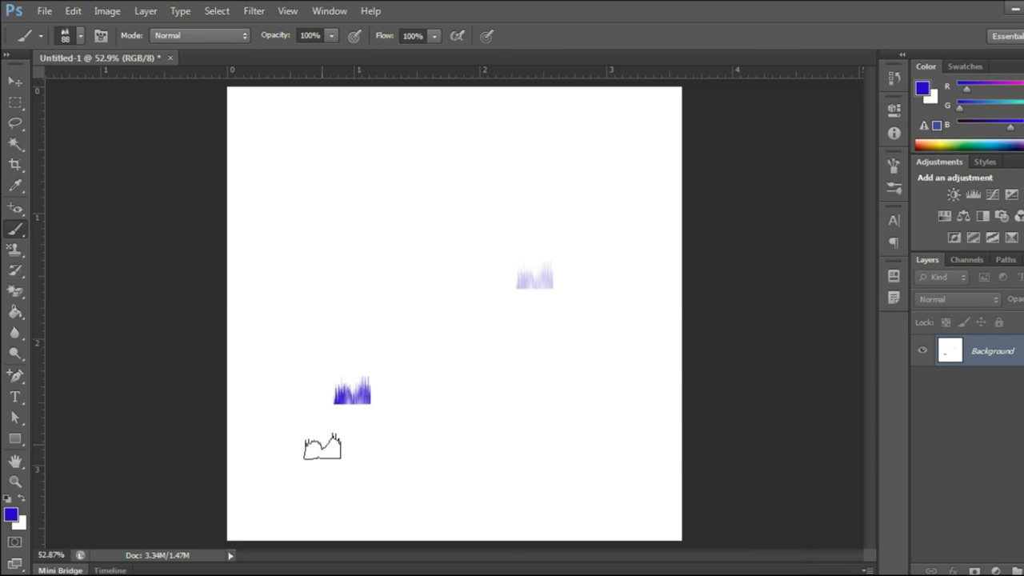
key("bracketleft")
key("bracketleft")
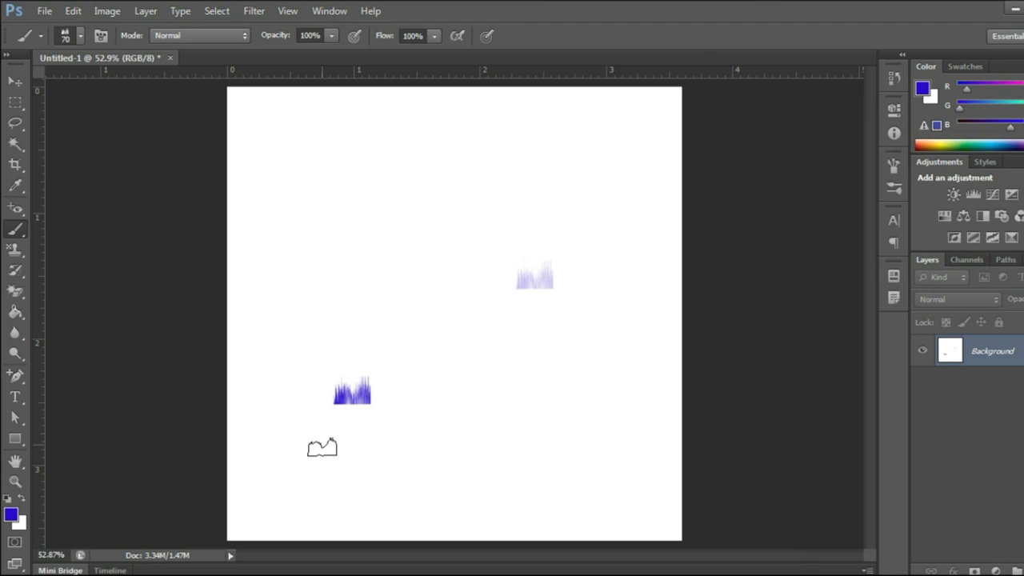
key("bracketright")
key("bracketright")
key("bracketright")
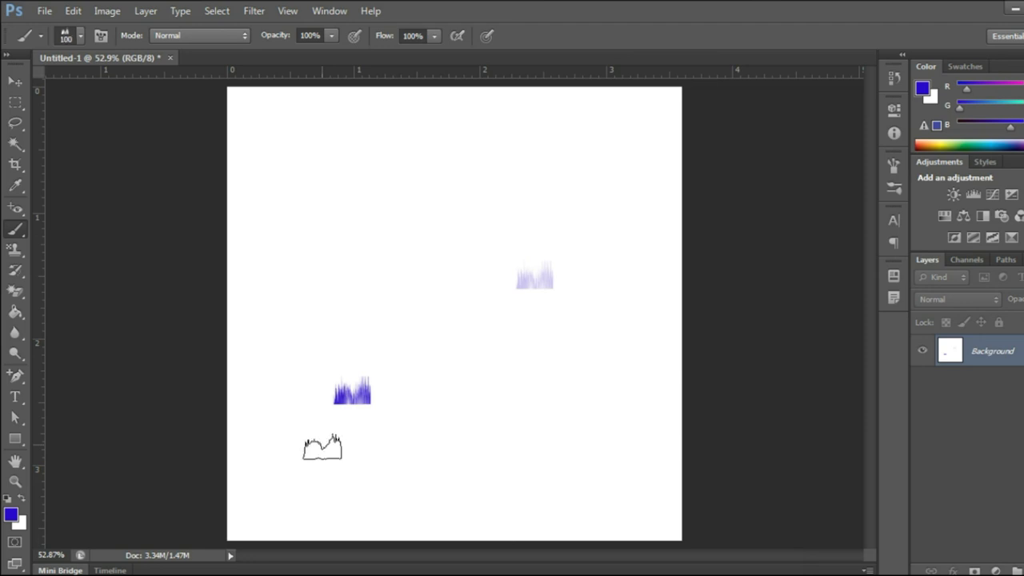
key("bracketright")
key("bracketright")
key("bracketright")
key("bracketright")
key("bracketright")
key("bracketright")
key("bracketright")
key("bracketright")
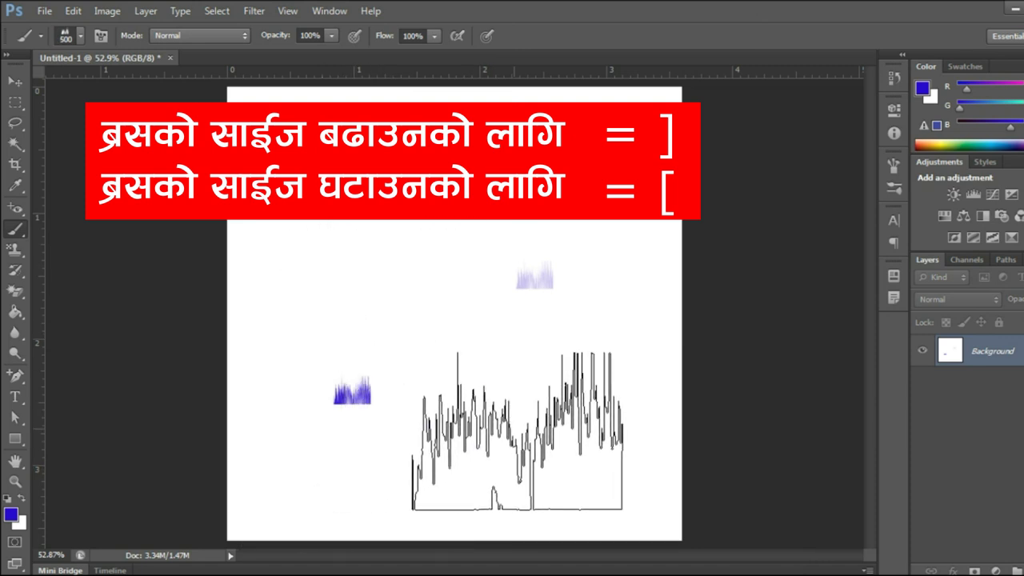
left_click(531, 435)
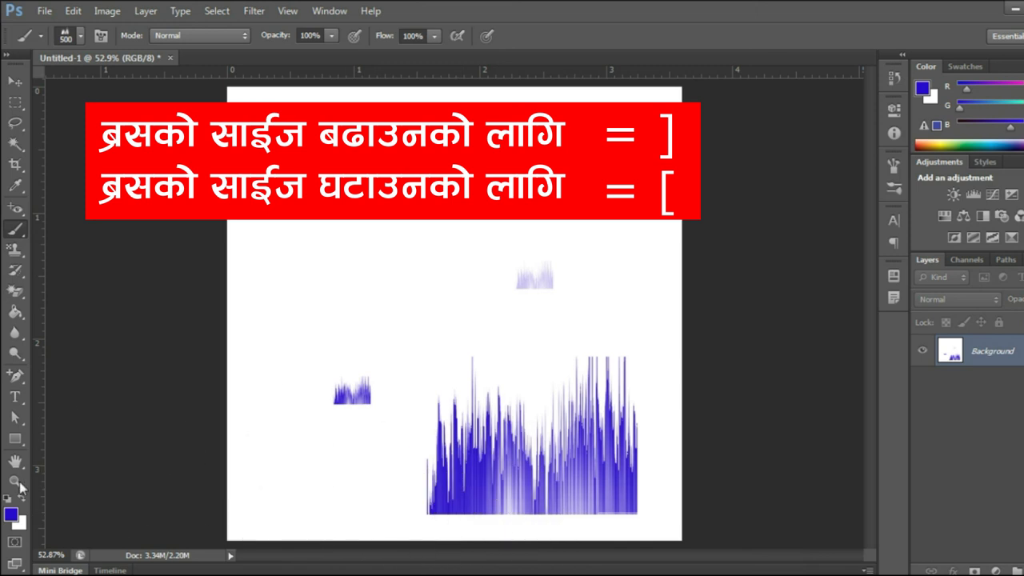
Set the foreground paint colour to a fully saturated green
left_click(13, 519)
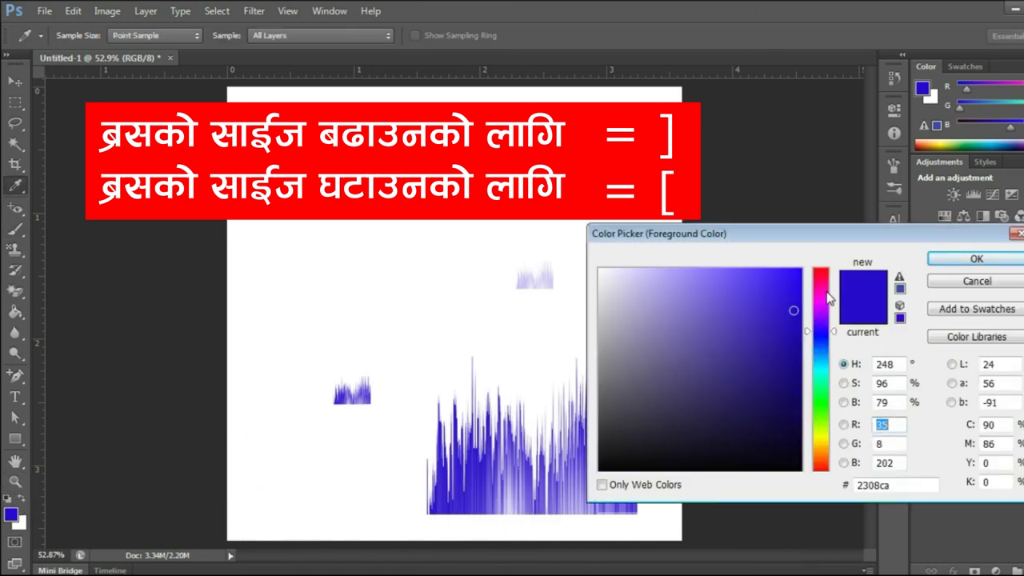
left_click(826, 293)
left_click_drag(769, 300, 800, 268)
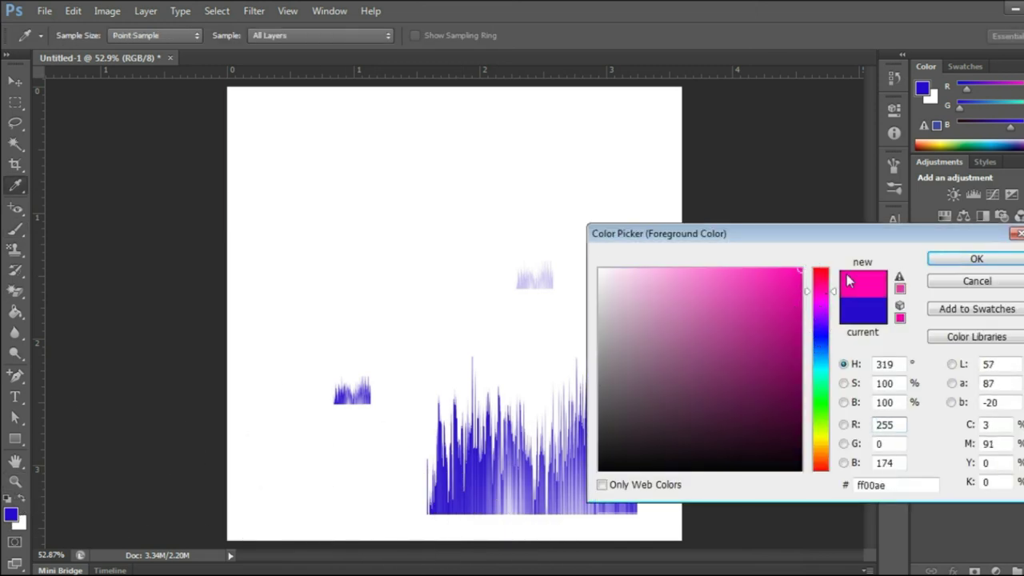
left_click(820, 409)
left_click(977, 259)
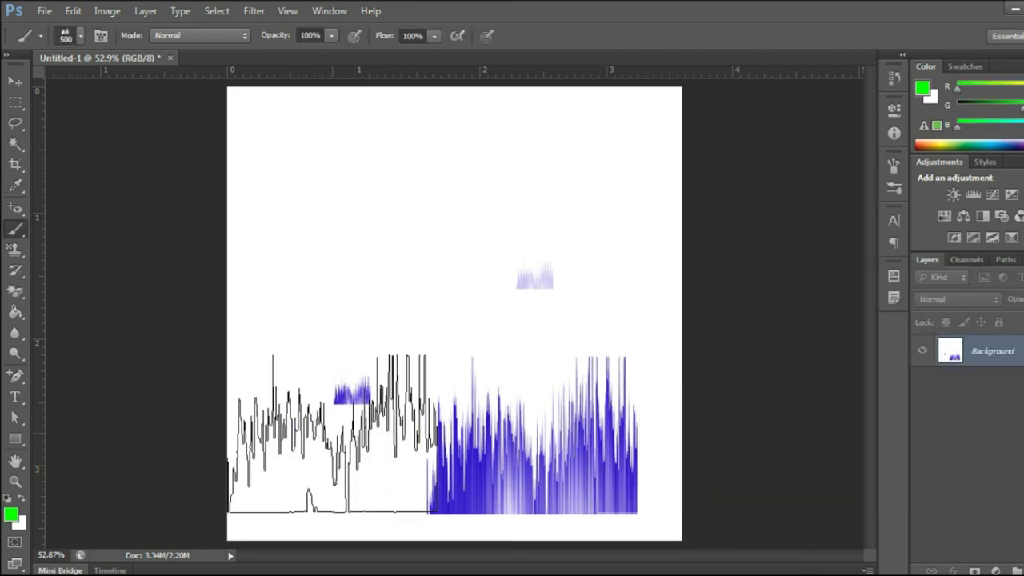
Undo all stamps and choose the 643 px hexagon pattern brush
key("ctrl+alt+z")
key("ctrl+alt+z")
key("ctrl+alt+z")
key("ctrl+alt+z")
key("ctrl+alt+z")
left_click(78, 36)
left_click(271, 366)
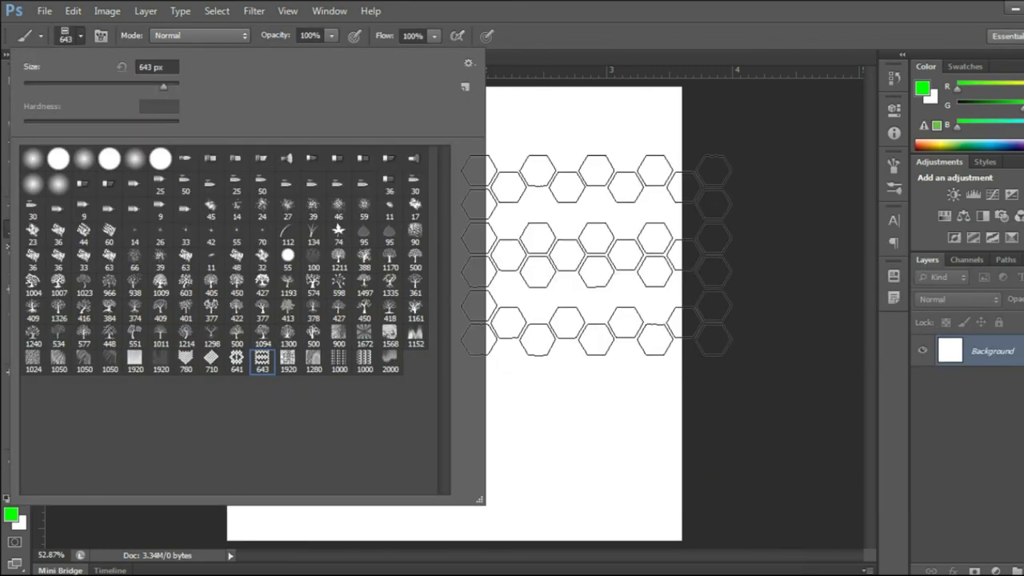
Test the hexagon brush, switch to the 1024 px triangle brush, and undo the stamps
left_click(512, 334)
left_click(78, 36)
left_click(32, 362)
key("Escape")
key("ctrl+alt+z")
key("ctrl+alt+z")
Set the foreground colour to dark navy
left_click(10, 514)
left_click(822, 336)
left_click(798, 389)
left_click(976, 258)
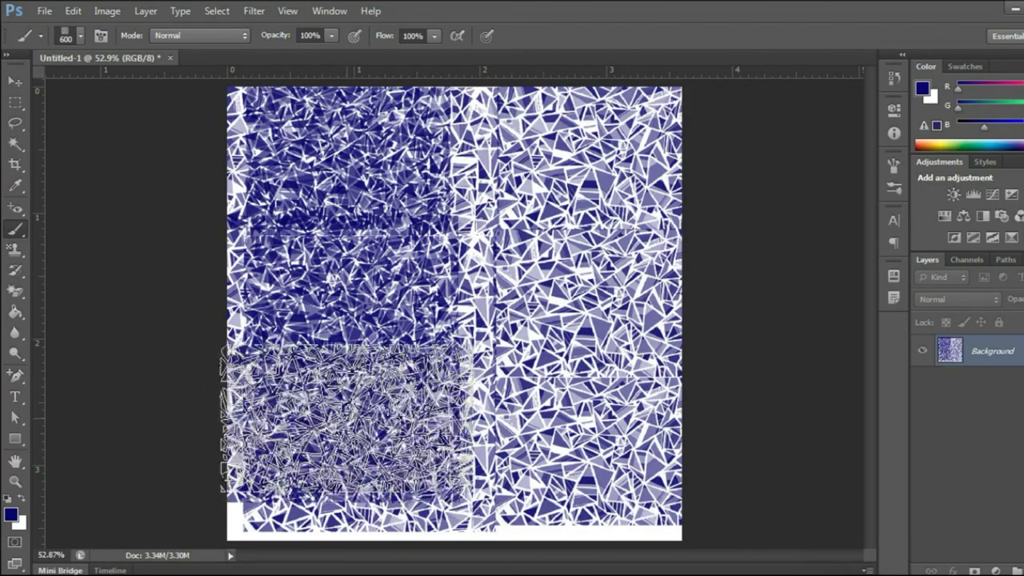
Stamp the navy triangle pattern over the upper right and upper left of the canvas
left_click(564, 188)
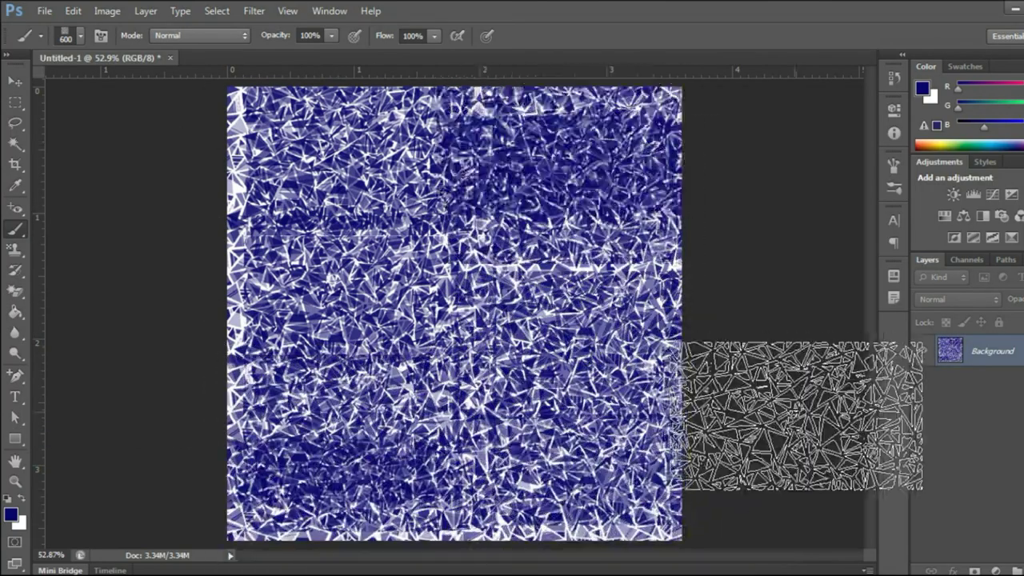
key("ctrl+minus")
key("ctrl+plus")
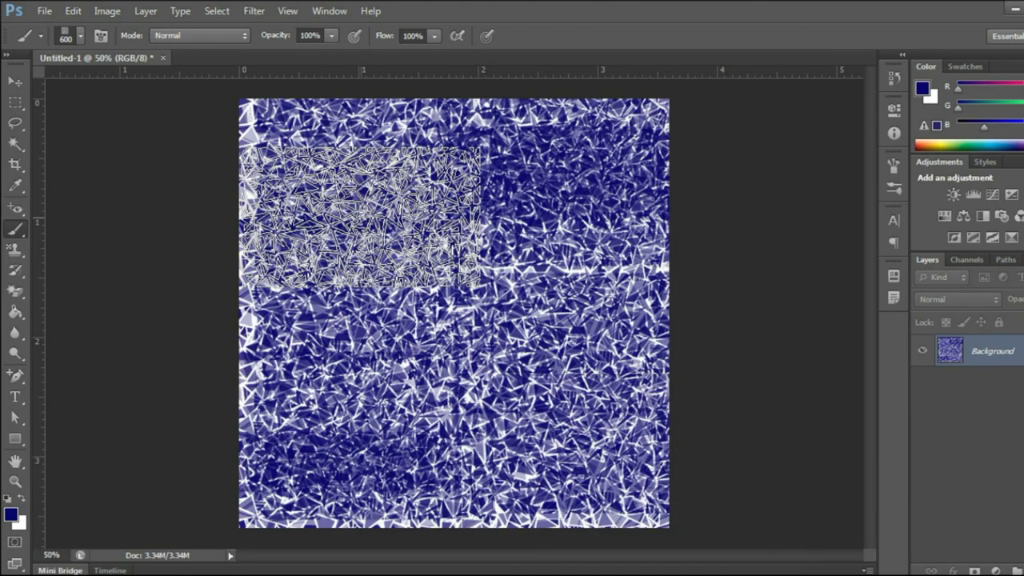
left_click(360, 217)
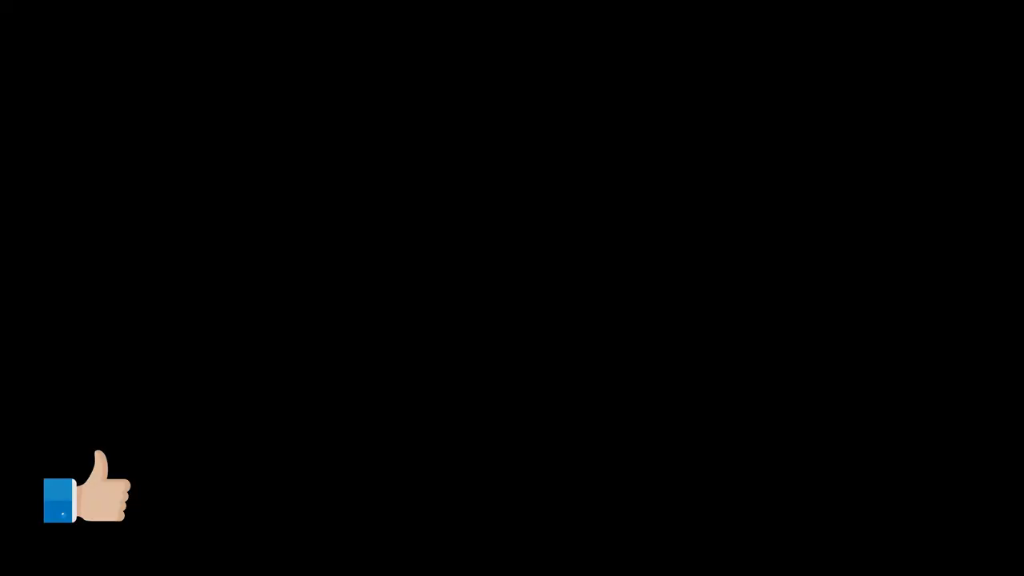